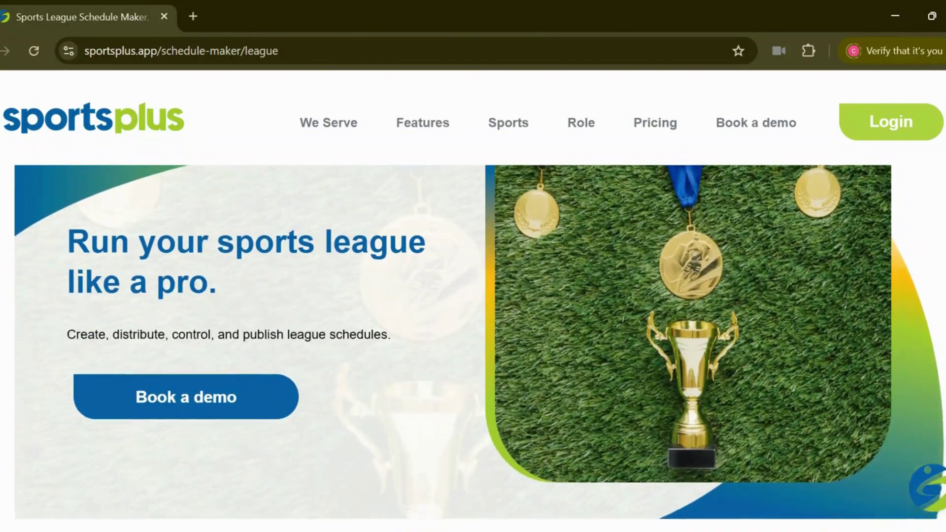
# Scroll the How Schedule Works overview and expand Scheduling in the left sidebar.
pyautogui.scroll(-10, 473, 340)
pyautogui.scroll(-15, 474, 341)
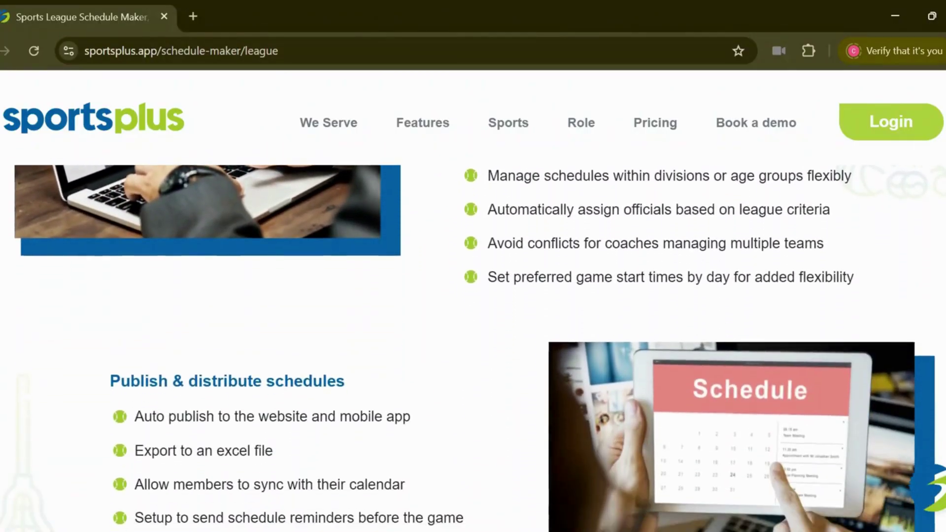
pyautogui.scroll(-3, 474, 340)
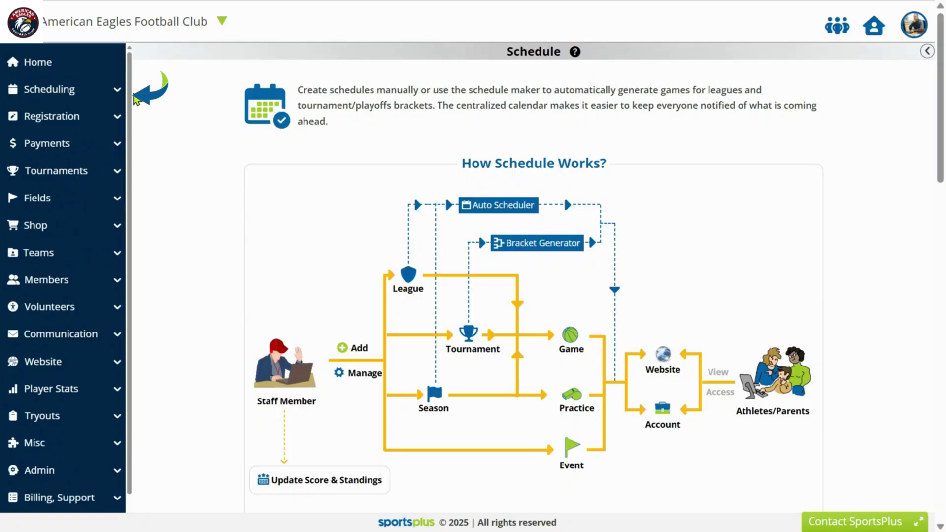
pyautogui.click(116, 92)
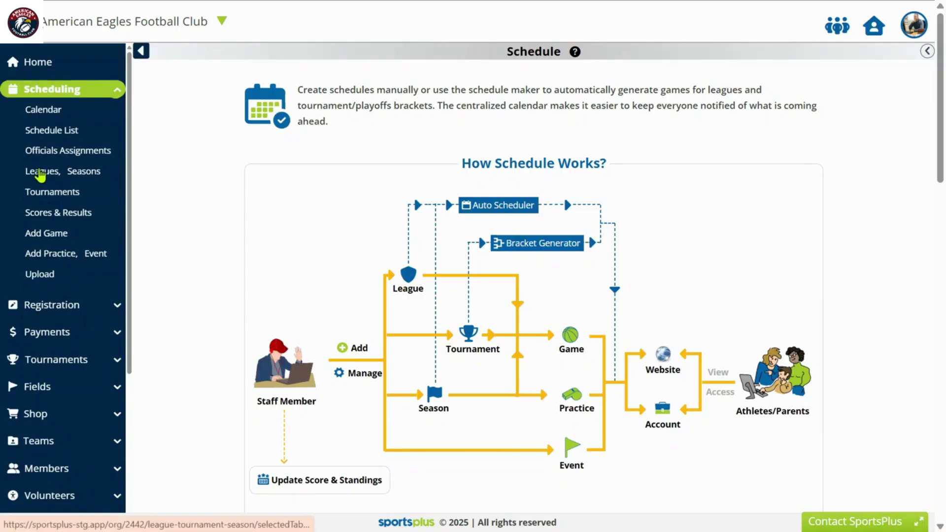
# Start a new league from Leagues, Seasons and name it 'Gridiron Football League'.
pyautogui.click(40, 175)
pyautogui.click(866, 78)
pyautogui.click(779, 80)
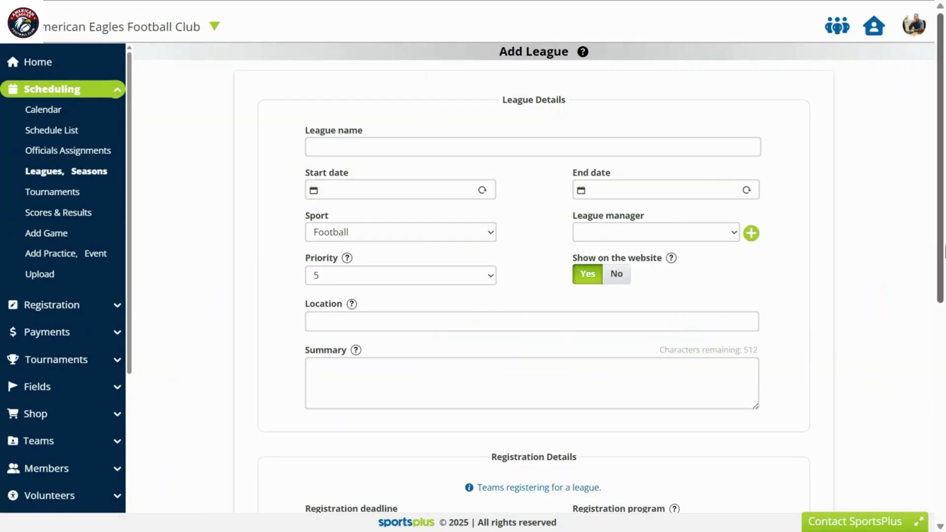
pyautogui.click(322, 147)
pyautogui.write('Gridiron Football League')
# Set the league to run Dec 6 2025 to Mar 21 2026 and choose its manager.
pyautogui.click(394, 190)
pyautogui.click(458, 212)
pyautogui.click(460, 251)
pyautogui.click(661, 190)
pyautogui.click(726, 212)
pyautogui.click(726, 211)
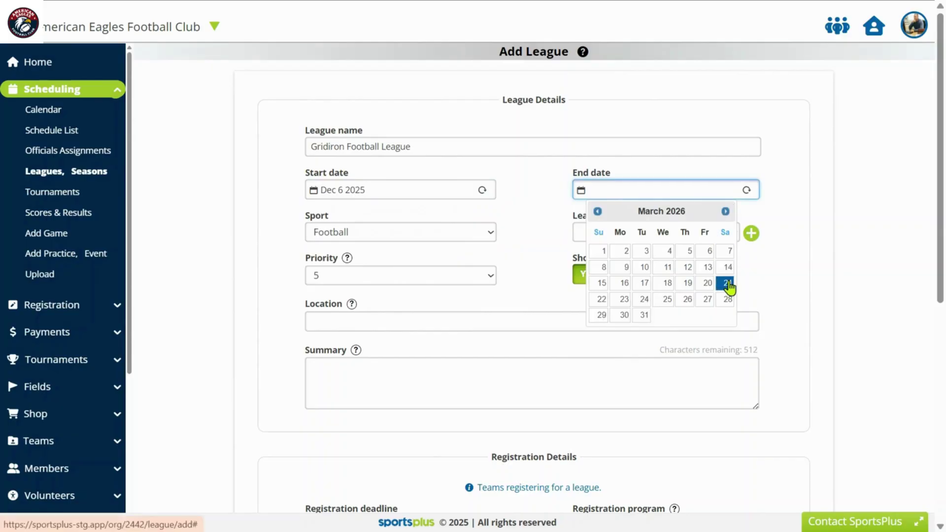
pyautogui.click(728, 284)
pyautogui.click(646, 232)
pyautogui.click(646, 267)
# Enter the location '1234 Market Street San Francisco, CA 94102 USA' and a competitive full-contact league summary.
pyautogui.click(313, 320)
pyautogui.write('1234 Market Street San Francisco, CA 94102 USA')
pyautogui.click(310, 369)
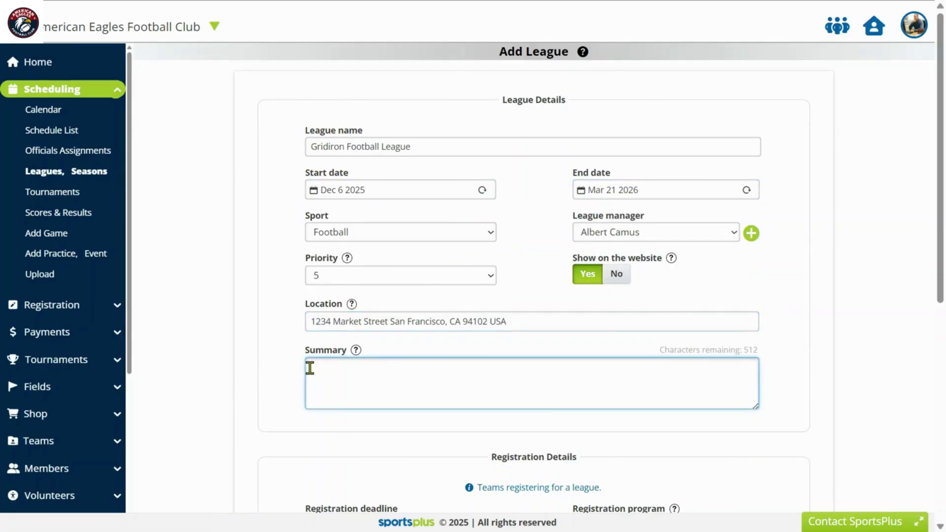
pyautogui.write('A competitive, full contact football league that caters to players of all skill levels, fostering teamwork and athleticism.')
pyautogui.scroll(-8, 944, 355)
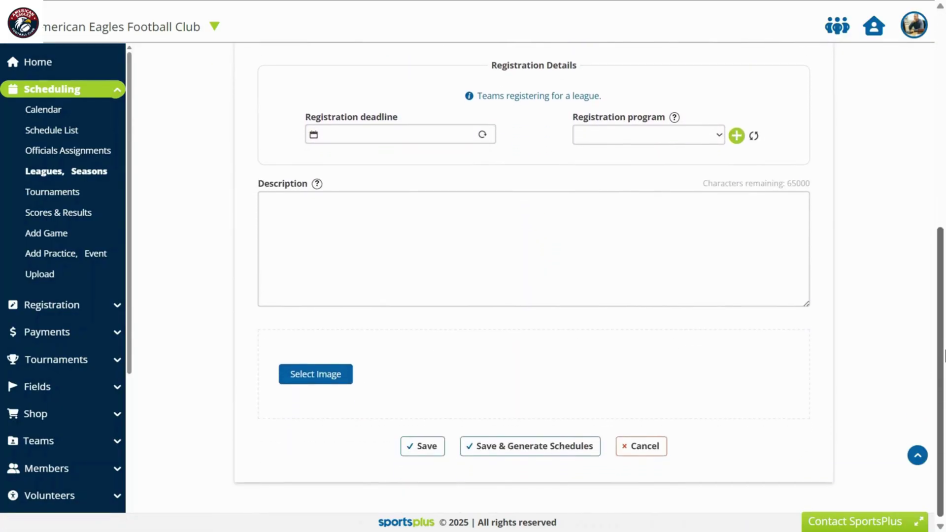
# Set registration deadline Dec 20 2025, program Elite Pool Challenge, and paste the league description.
pyautogui.click(458, 140)
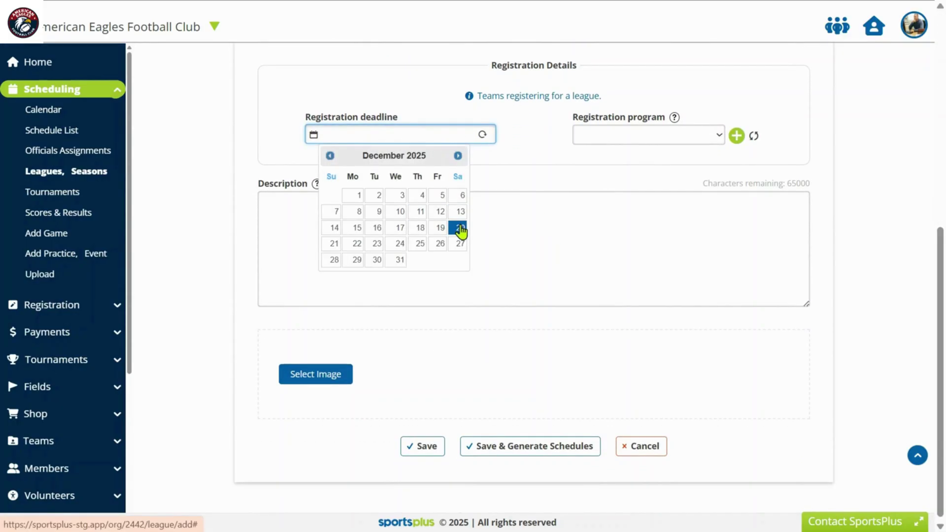
pyautogui.click(461, 227)
pyautogui.click(641, 140)
pyautogui.click(644, 173)
pyautogui.click(272, 209)
pyautogui.write("Join the Gridiron Football League for a thrilling experience of full-contact football. Whether you're a seasoned player or new to the sport, this league provides a competitive environment for all skill levels. Engage in intense games, develop your abilities, and be part of a league that emphasizes sportsmanship and growth. Challenge yourself and become part of a legacy of excellence in American football!")
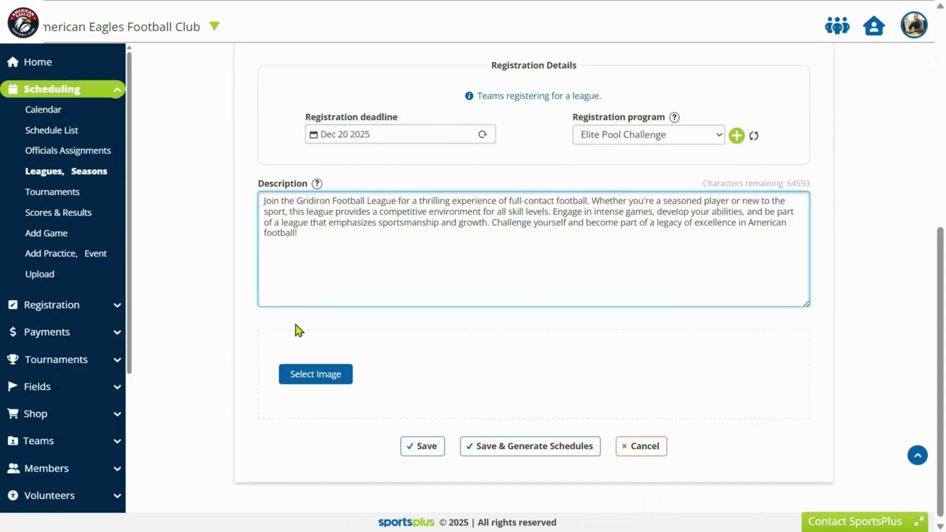
# Upload the football image to the league and save it.
pyautogui.click(315, 374)
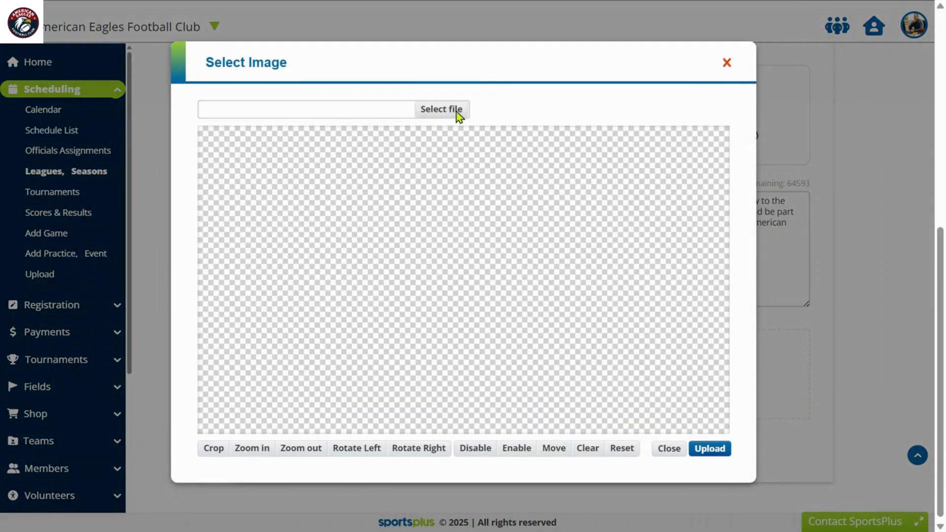
pyautogui.click(457, 111)
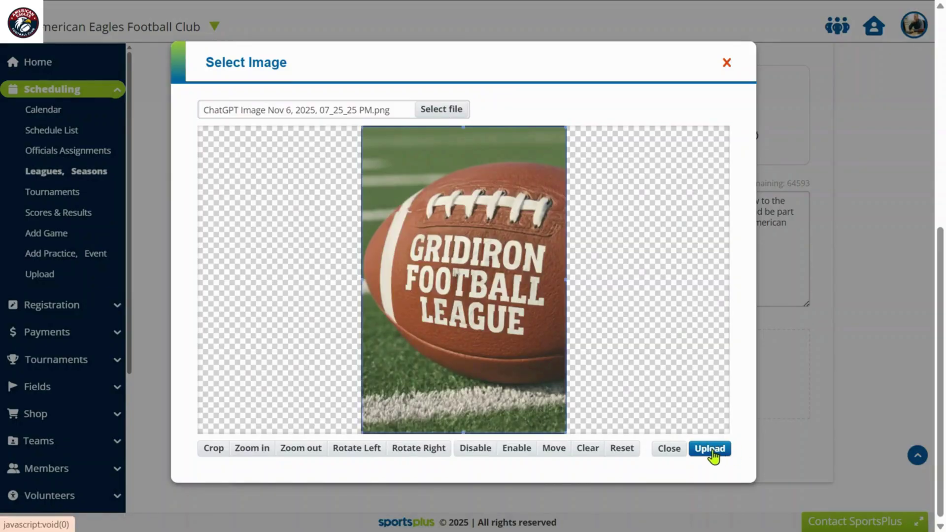
pyautogui.click(712, 449)
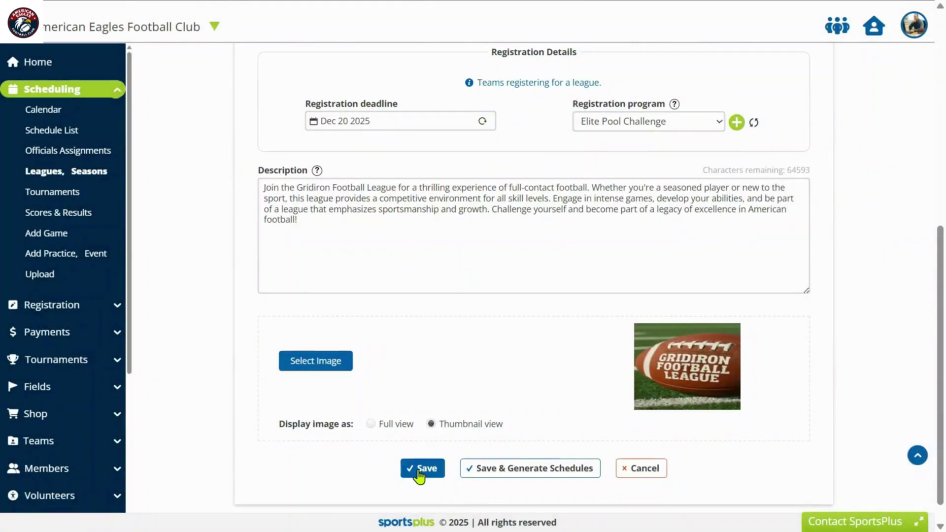
pyautogui.click(422, 469)
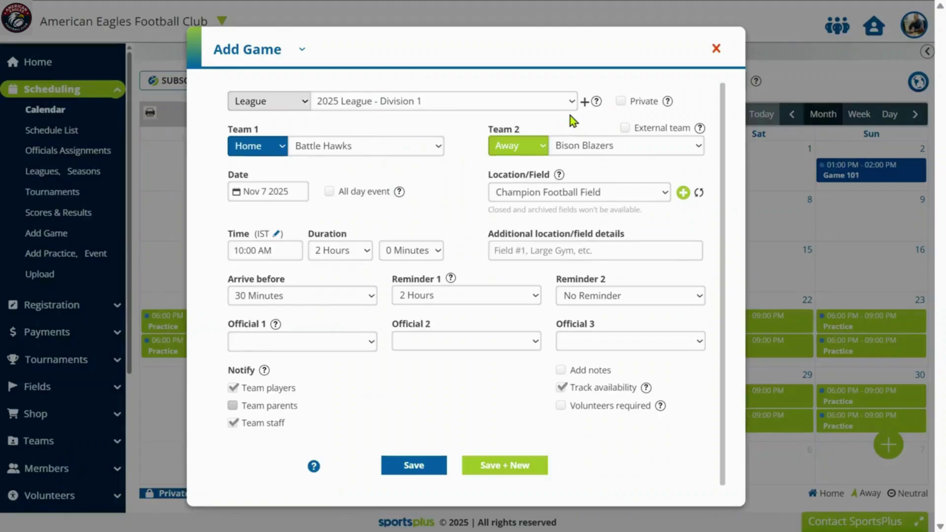
# Set up Blaze Warriors vs Blizzard Bulls as an all-day game on Dec 5 2025.
pyautogui.click(365, 146)
pyautogui.click(387, 226)
pyautogui.click(626, 145)
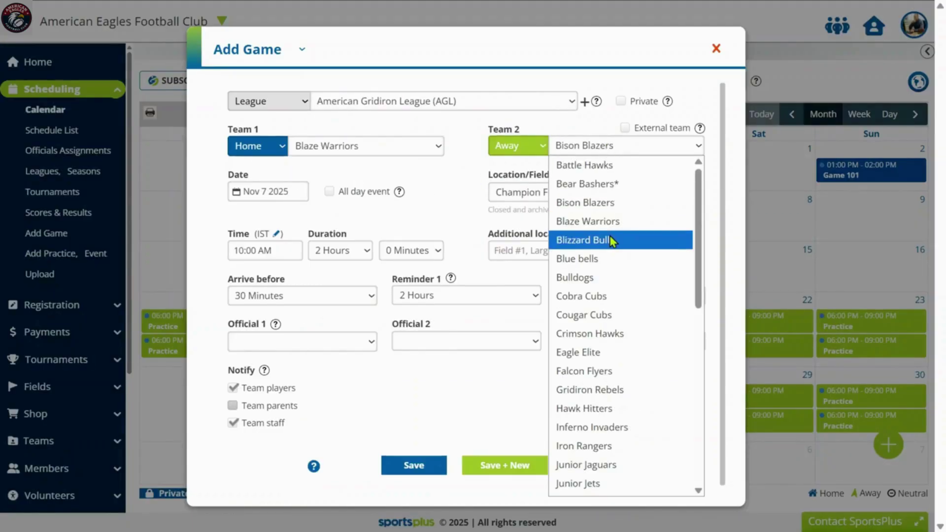
pyautogui.click(570, 240)
pyautogui.click(261, 191)
pyautogui.click(392, 214)
pyautogui.click(372, 249)
pyautogui.click(330, 191)
# Place the game at Granite Ridge Football Ground, arrival 45 minutes early, reminders 1 hour and 1 Day.
pyautogui.click(579, 193)
pyautogui.click(562, 269)
pyautogui.click(302, 296)
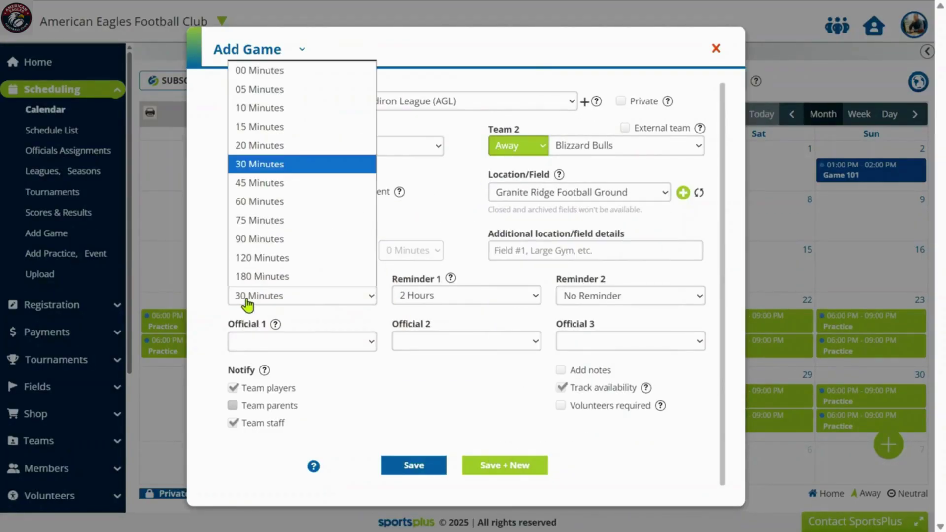
pyautogui.click(275, 197)
pyautogui.click(467, 296)
pyautogui.click(423, 103)
pyautogui.click(590, 298)
pyautogui.click(590, 335)
# Assign two officials to the game and save it to the calendar.
pyautogui.click(303, 341)
pyautogui.click(456, 342)
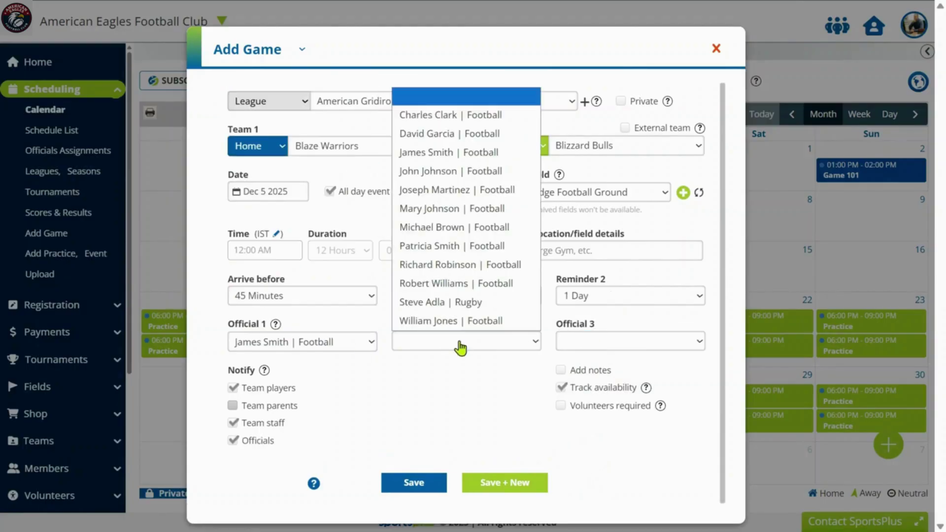
pyautogui.click(457, 256)
pyautogui.click(634, 342)
pyautogui.click(564, 387)
pyautogui.click(414, 483)
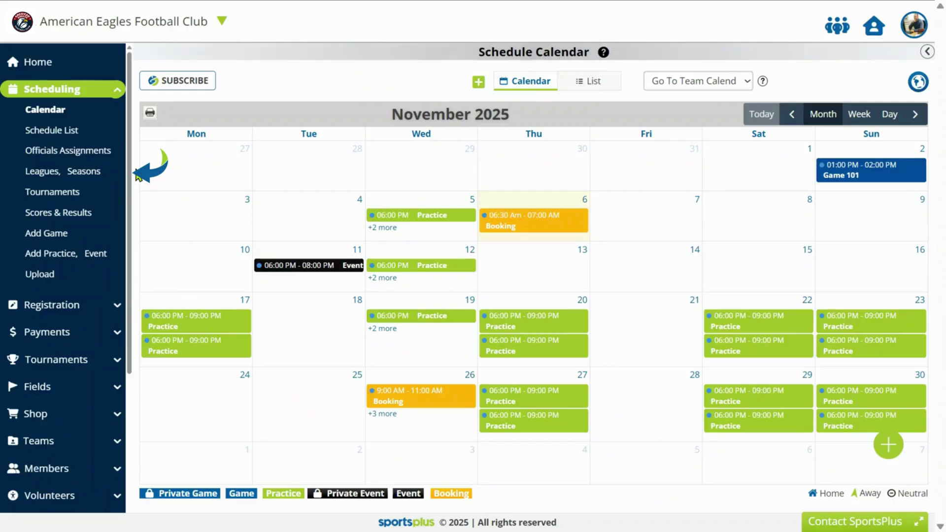
# Open the American Gridiron League's Scheduling Grid, loading all existing teams and fields.
pyautogui.click(38, 173)
pyautogui.click(266, 213)
pyautogui.scroll(-4, 533, 271)
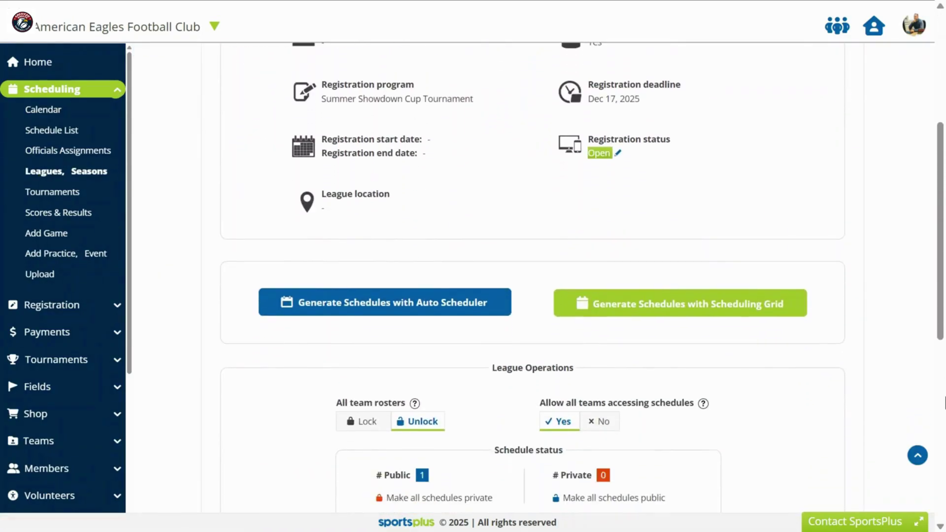
pyautogui.click(686, 316)
pyautogui.click(422, 306)
# Add more teams to the grid, viewing the list by division.
pyautogui.click(124, 125)
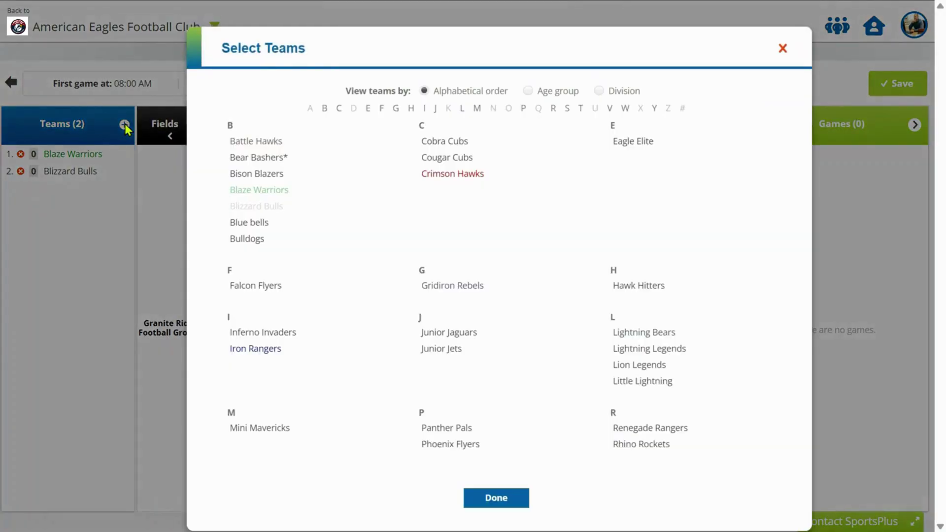
pyautogui.click(602, 91)
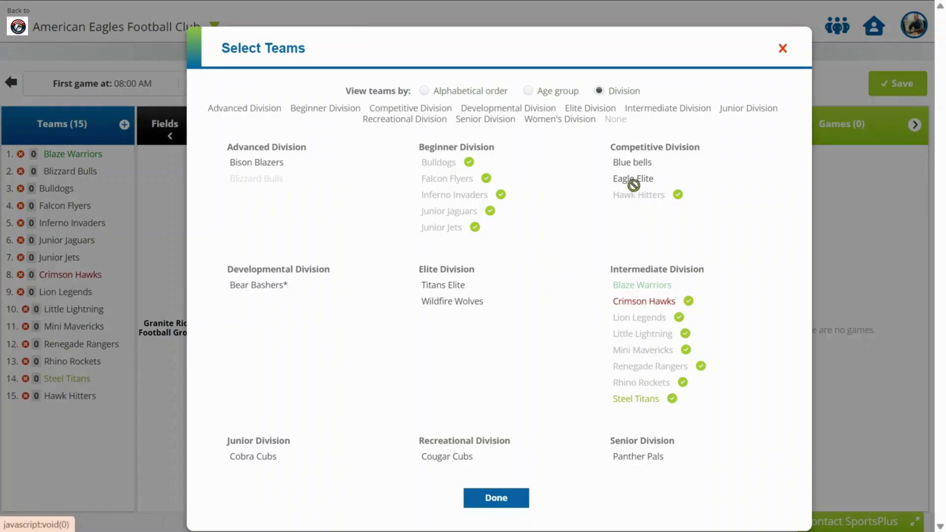
pyautogui.click(496, 499)
# Add Eagle Football Park.RFCF3, Eagle's Nest, Maple, Mountain View, Prairie, two Woodland fields and View Football Ground.MFCF1.
pyautogui.click(195, 125)
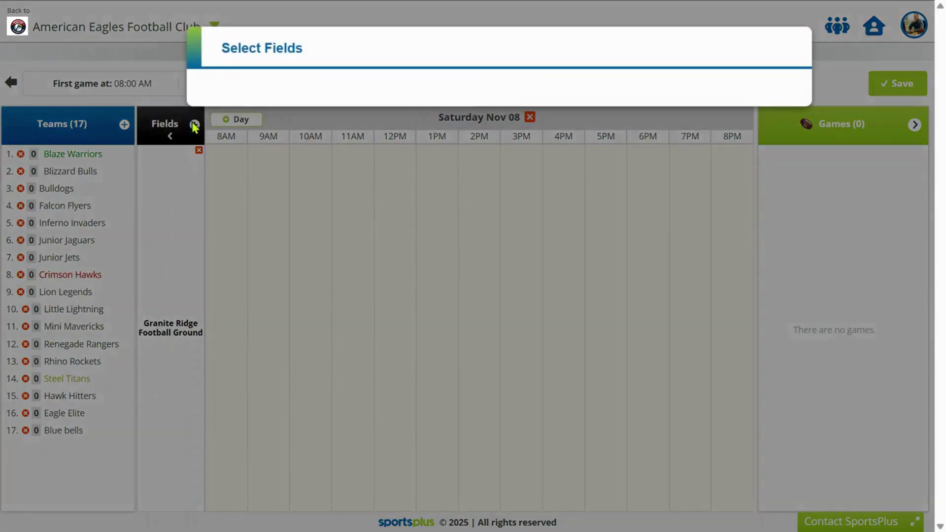
pyautogui.click(445, 151)
pyautogui.click(458, 163)
pyautogui.click(655, 210)
pyautogui.click(666, 226)
pyautogui.click(468, 273)
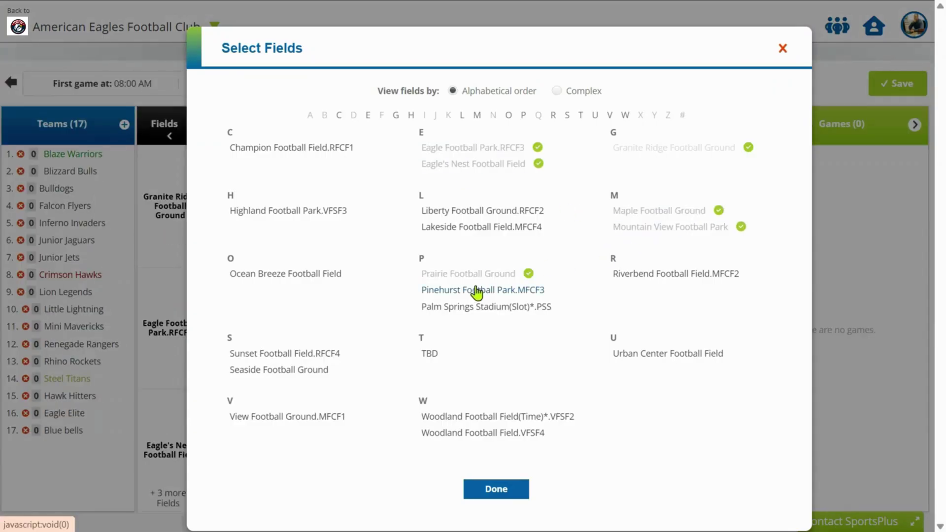
pyautogui.click(493, 417)
pyautogui.click(482, 446)
pyautogui.click(290, 416)
# Finish adding fields, then schedule Bulldogs vs Blizzard Bulls at 9AM and Lion Legends vs Rhino Rockets at 12PM.
pyautogui.click(496, 489)
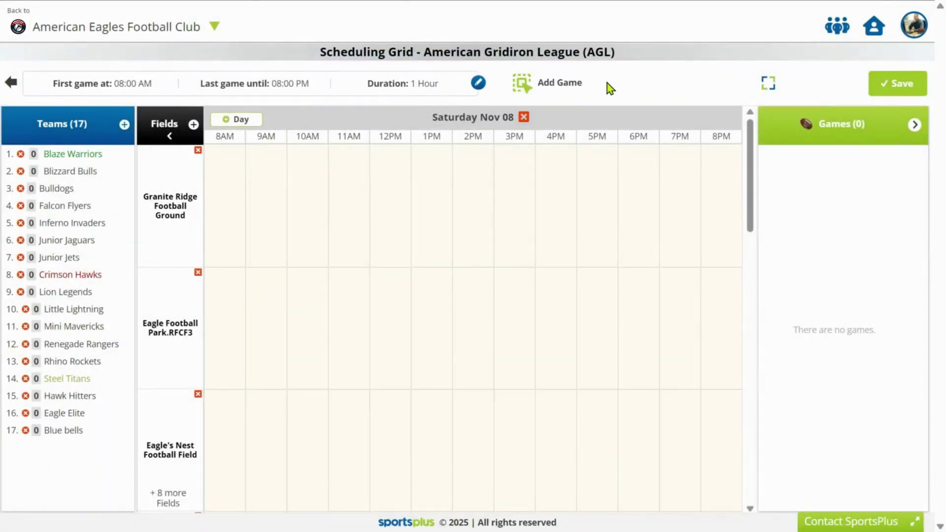
pyautogui.moveTo(103, 190); pyautogui.dragTo(261, 231)
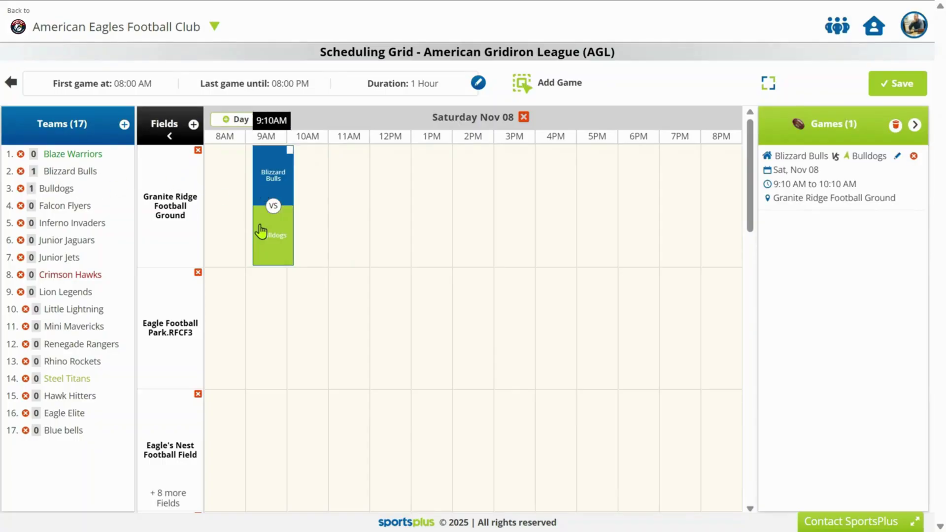
pyautogui.moveTo(75, 287); pyautogui.dragTo(375, 300)
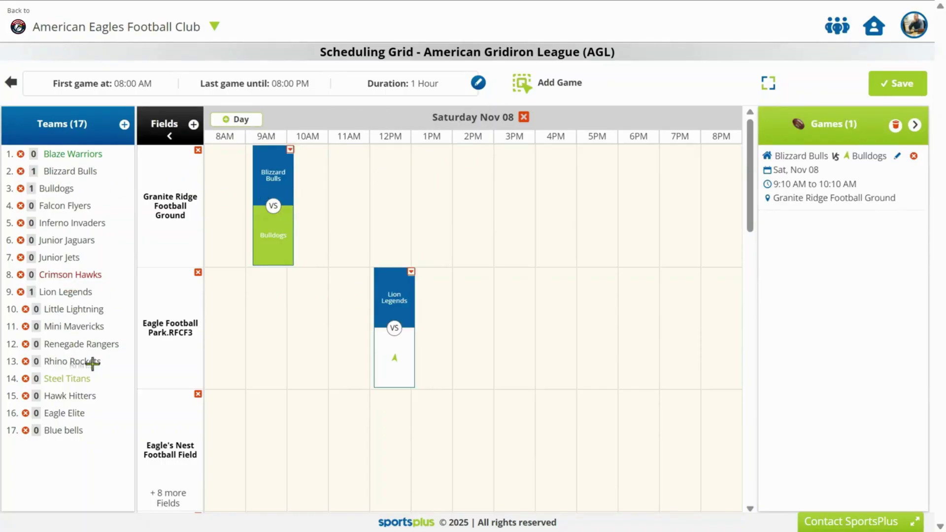
pyautogui.moveTo(92, 364); pyautogui.dragTo(395, 357)
# Set up the 4PM Blue bells vs Falcon Flyers game and Save & Publish.
pyautogui.moveTo(67, 430); pyautogui.dragTo(550, 433)
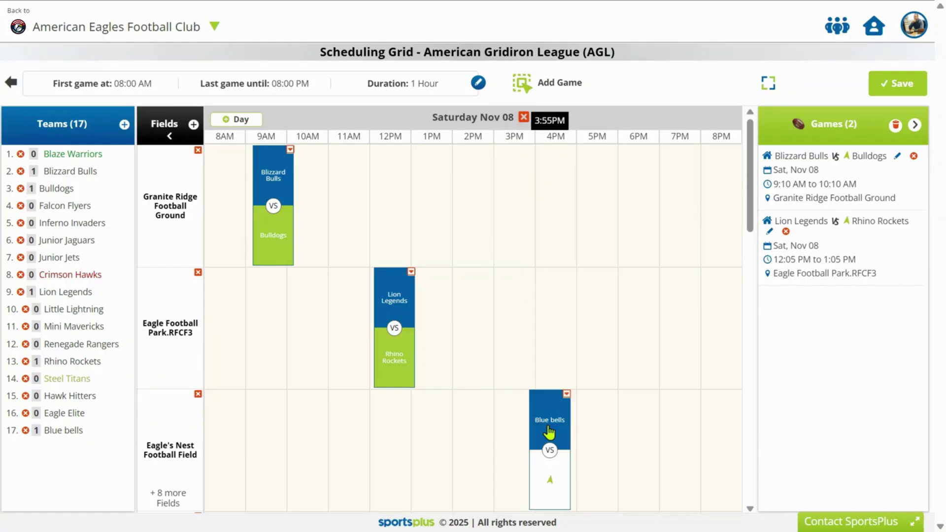
pyautogui.moveTo(119, 291); pyautogui.dragTo(550, 477)
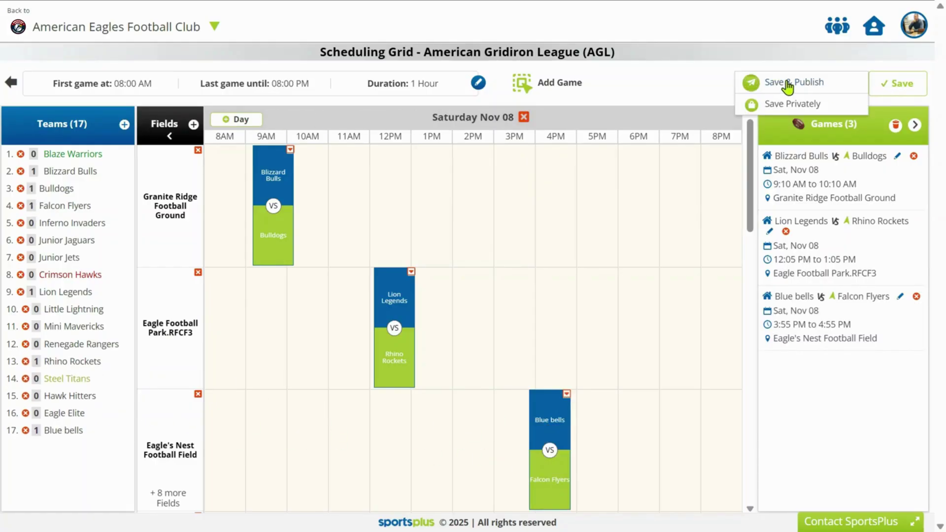
pyautogui.click(788, 83)
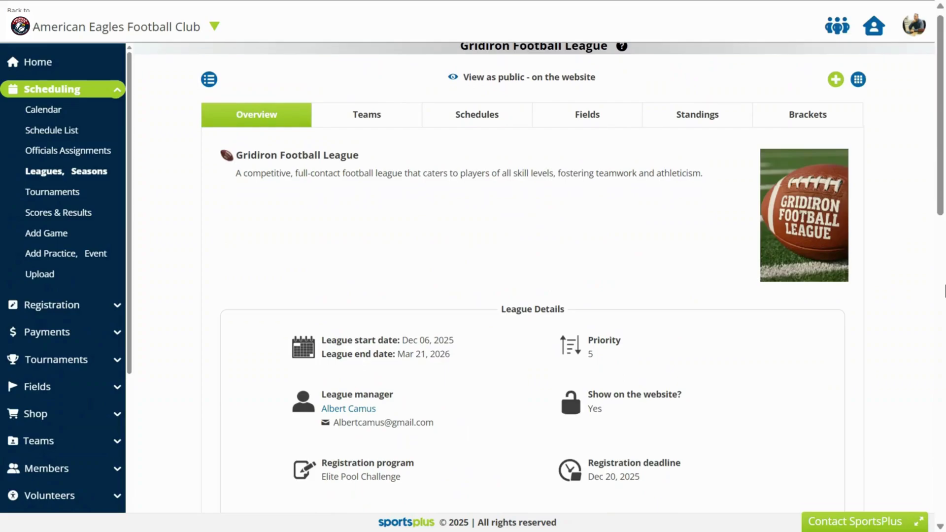
# Start the Auto Scheduler with league dates Dec 6 2025 to Apr 4 2026.
pyautogui.scroll(-2, 945, 290)
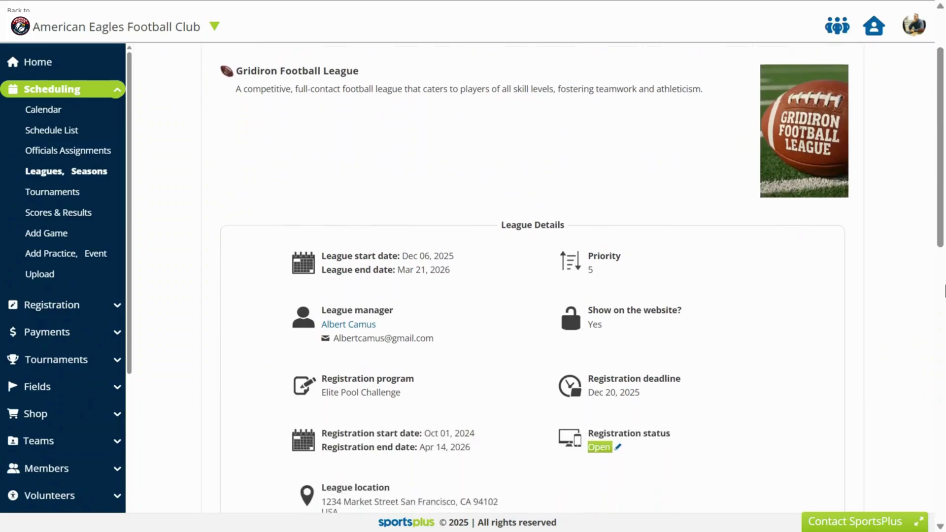
pyautogui.scroll(-5, 945, 291)
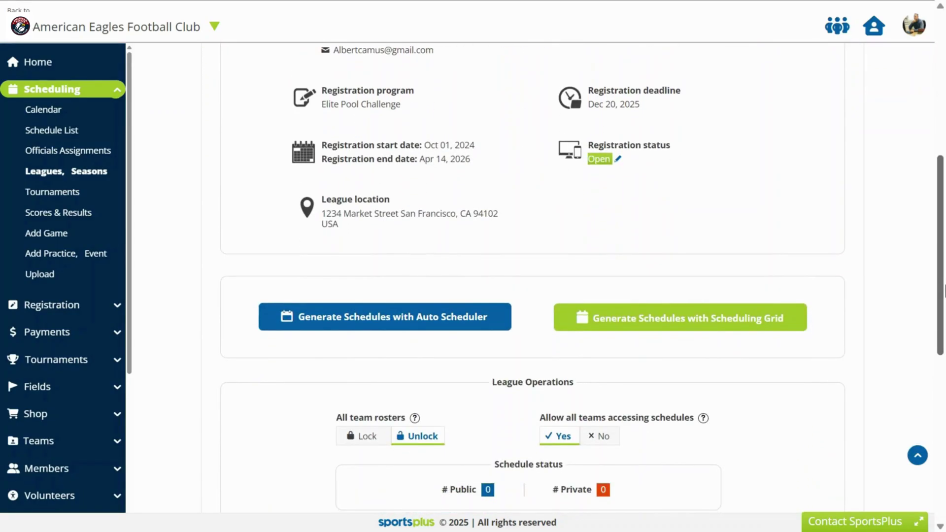
pyautogui.click(383, 325)
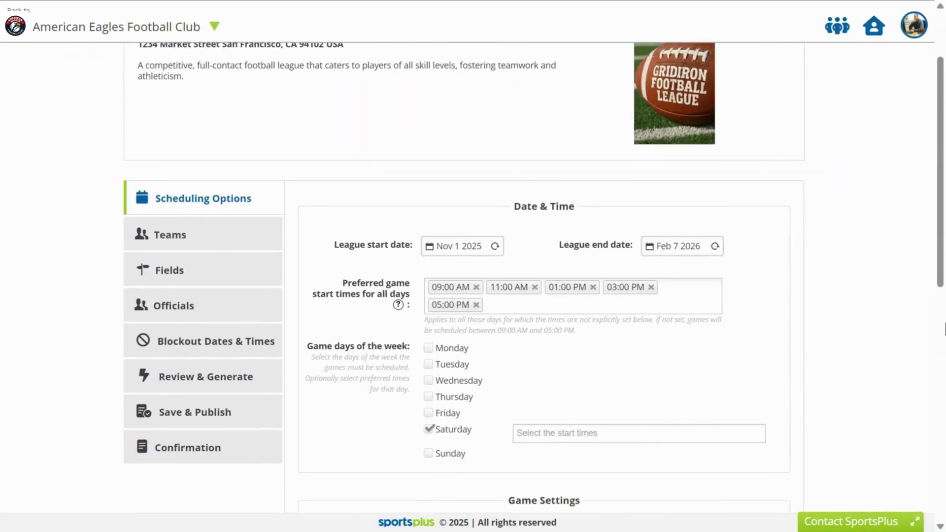
pyautogui.click(574, 253)
pyautogui.click(573, 293)
pyautogui.click(682, 232)
pyautogui.click(794, 253)
# Add preferred start times 07:10 AM and 09:45 AM, plus Monday and Saturday start times.
pyautogui.click(794, 293)
pyautogui.click(577, 294)
pyautogui.click(636, 394)
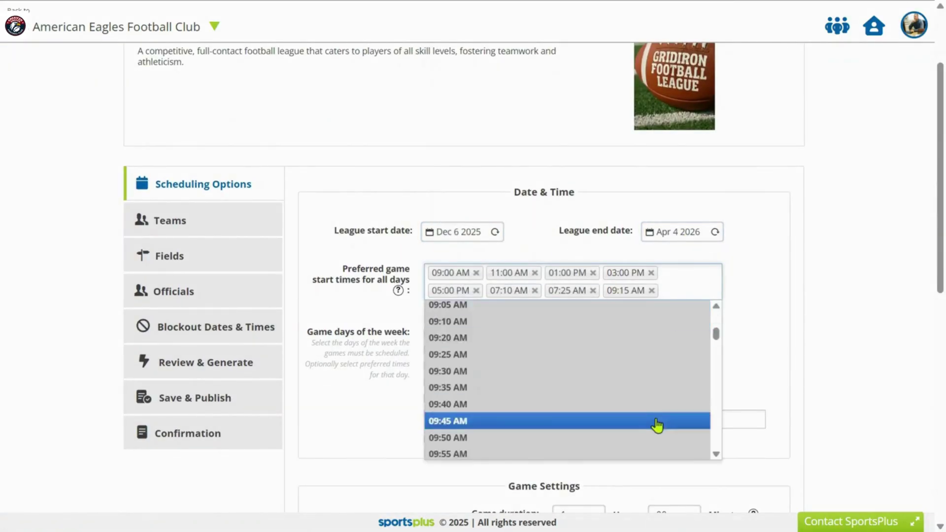
pyautogui.click(657, 427)
pyautogui.click(428, 351)
pyautogui.click(716, 395)
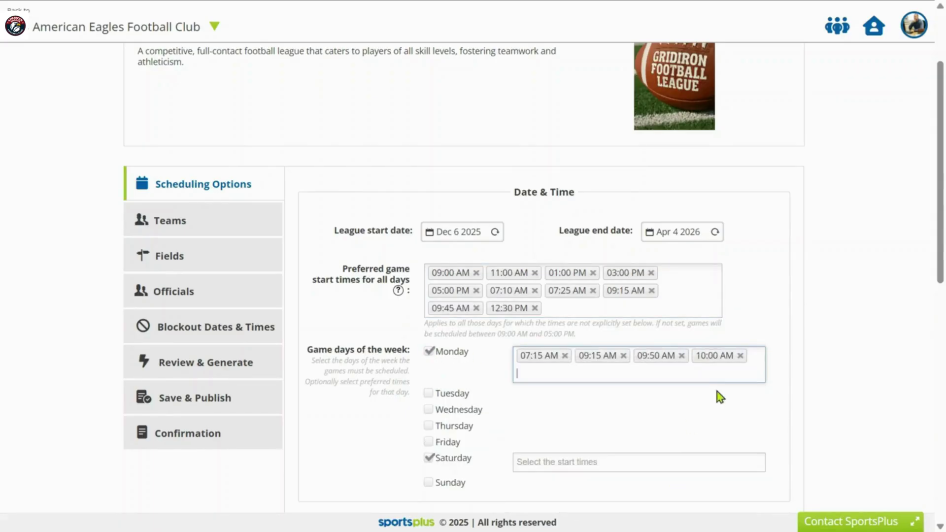
pyautogui.click(598, 507)
pyautogui.click(636, 501)
pyautogui.click(636, 501)
pyautogui.scroll(-3, 636, 444)
pyautogui.scroll(-7, 543, 276)
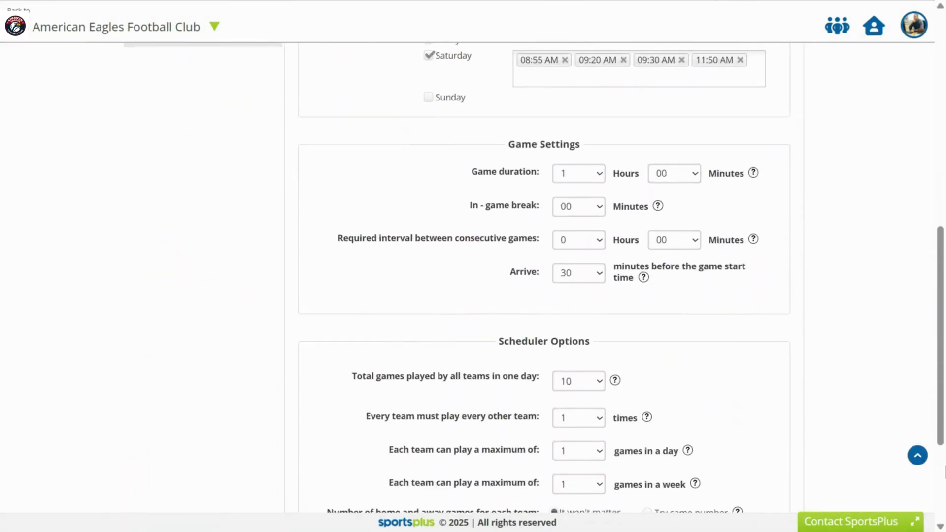
# Set 1h30 games, 15-minute break, 30 minutes between games, arrival 45 minutes before.
pyautogui.click(693, 95)
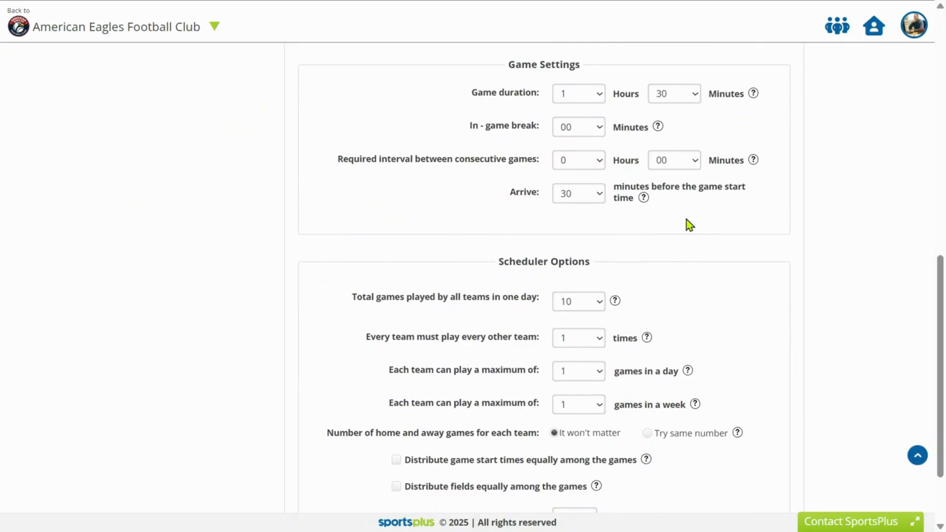
pyautogui.click(592, 136)
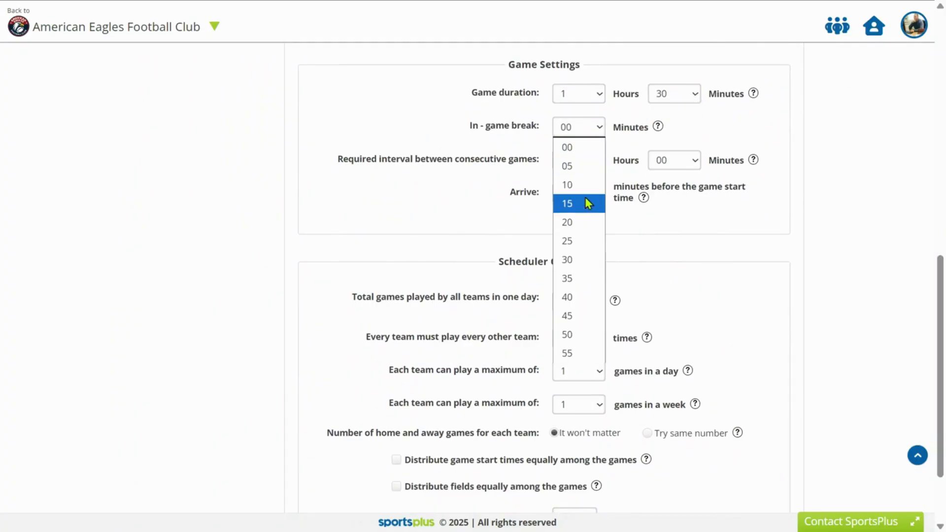
pyautogui.click(590, 203)
pyautogui.click(679, 294)
pyautogui.click(598, 198)
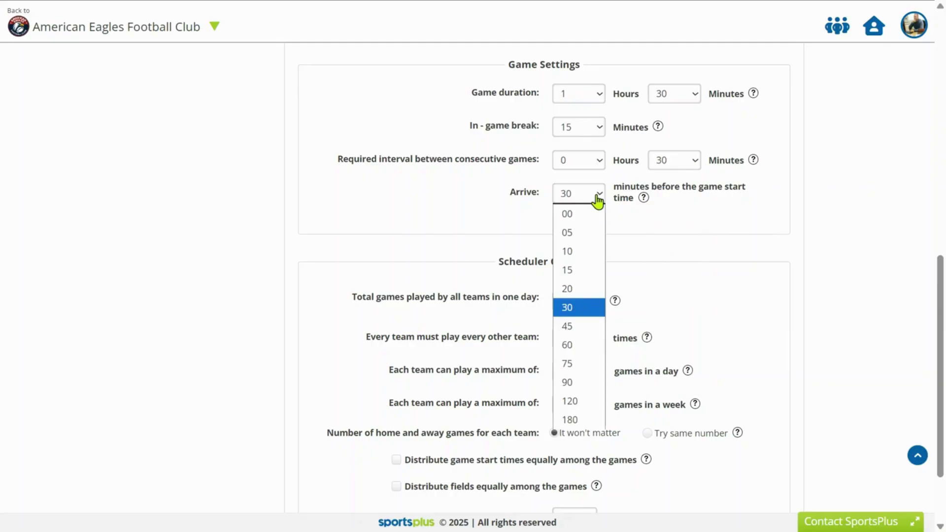
pyautogui.click(588, 328)
pyautogui.scroll(-2, 588, 330)
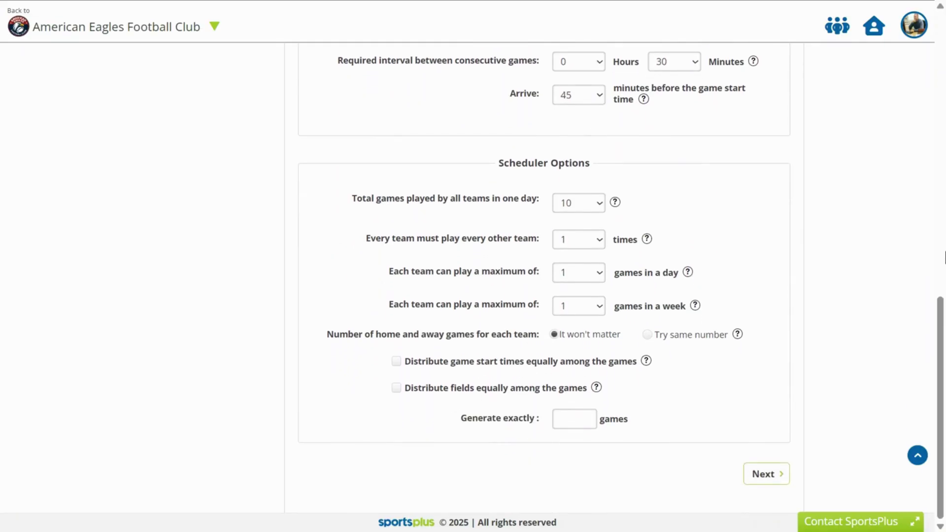
# Set 6 games per day, teams meeting twice, equal home/away and fields, exactly 36 games.
pyautogui.click(594, 208)
pyautogui.click(575, 316)
pyautogui.click(599, 248)
pyautogui.click(582, 281)
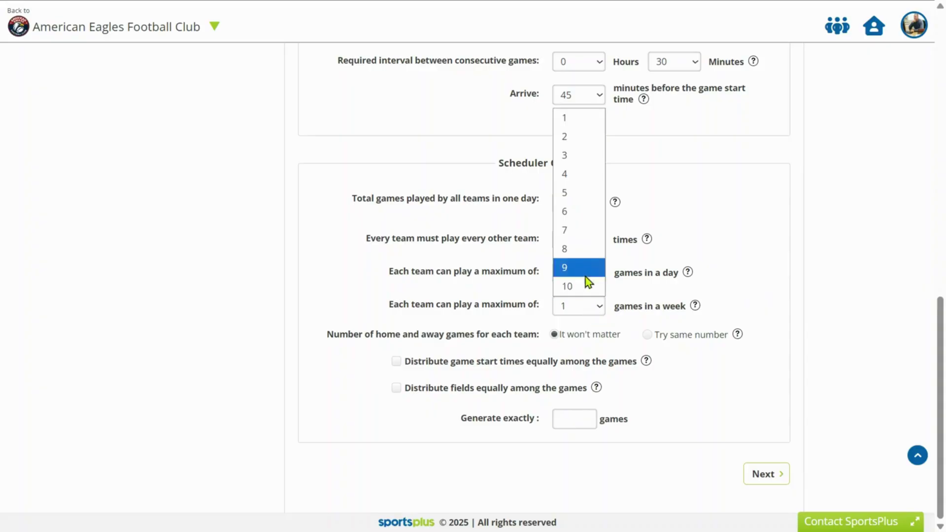
pyautogui.click(648, 335)
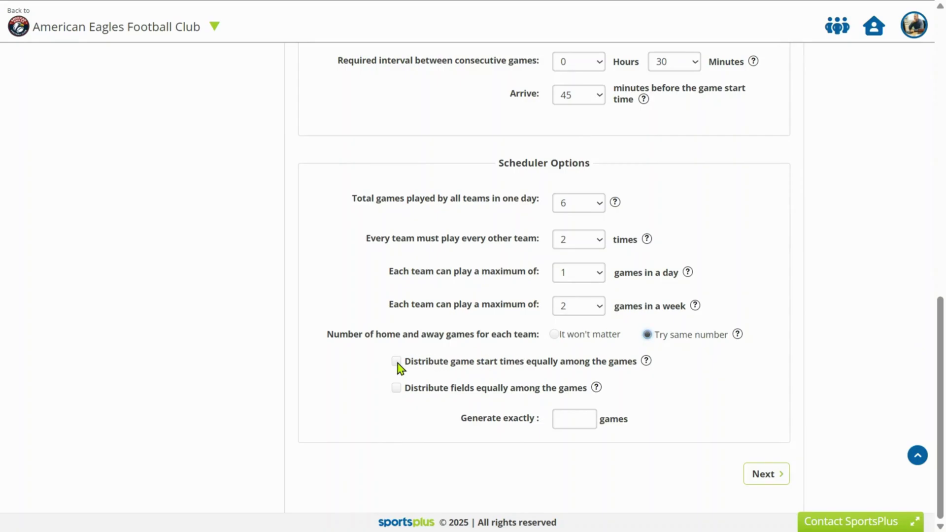
pyautogui.click(395, 389)
pyautogui.click(557, 418)
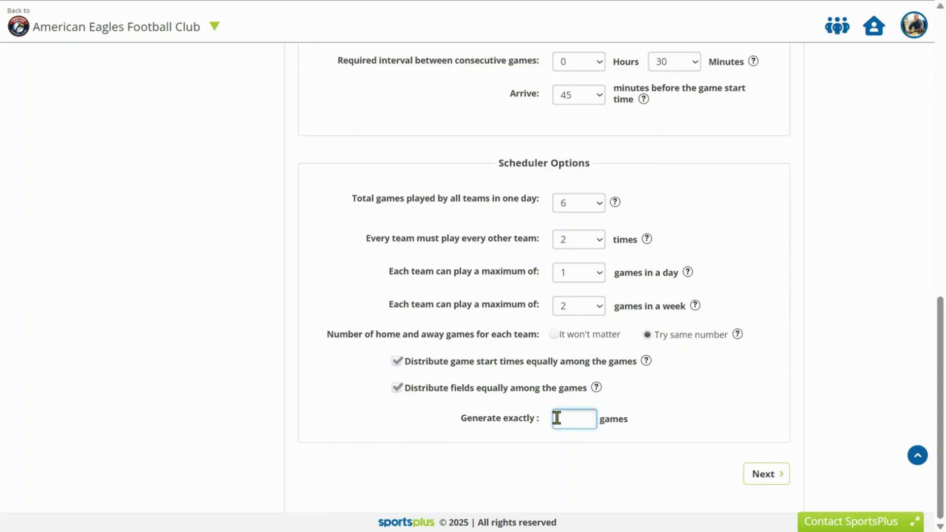
# Continue to the Teams step and add the first available teams.
pyautogui.click(764, 474)
pyautogui.click(364, 288)
pyautogui.click(365, 288)
# Add the remaining available teams to reach 20 and continue to fields.
pyautogui.click(365, 289)
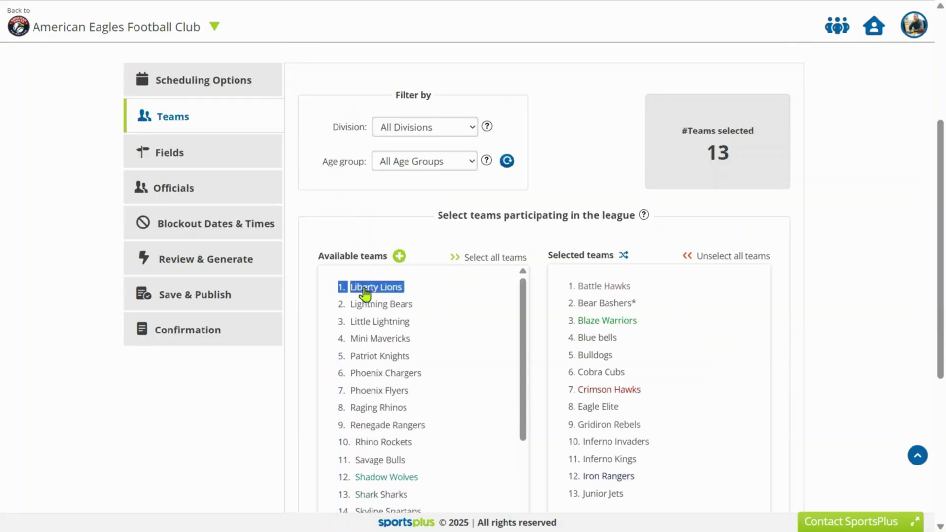
pyautogui.click(364, 290)
pyautogui.click(364, 290)
pyautogui.click(365, 290)
pyautogui.click(365, 290)
pyautogui.click(365, 290)
pyautogui.click(364, 290)
pyautogui.click(365, 290)
pyautogui.scroll(-6, 945, 479)
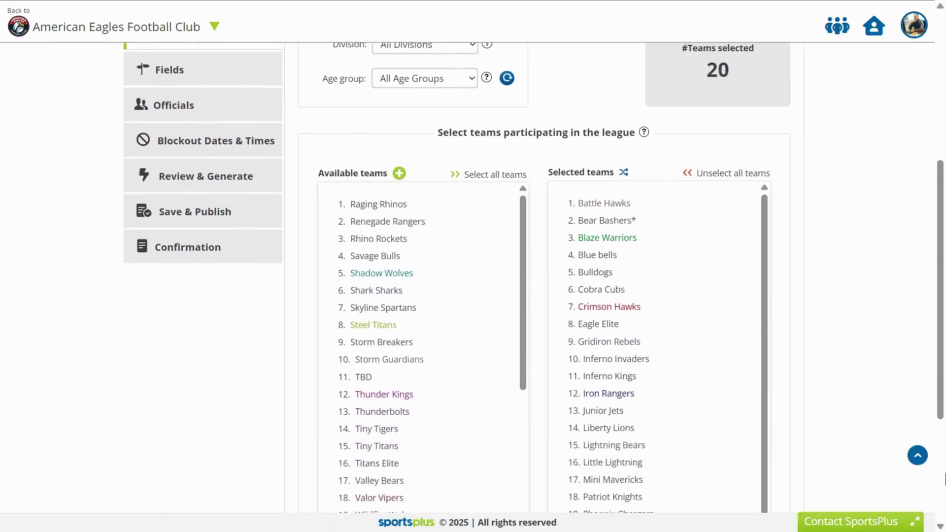
pyautogui.click(740, 396)
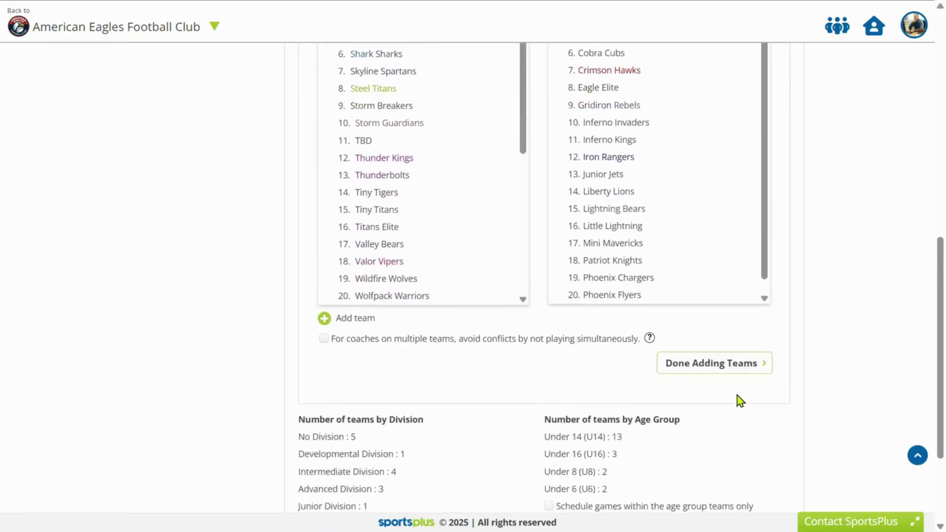
pyautogui.scroll(-3, 744, 429)
pyautogui.click(759, 467)
# Add fields including Highland and Lakeside to the schedule, then continue to officials.
pyautogui.click(386, 288)
pyautogui.click(385, 288)
pyautogui.click(386, 290)
pyautogui.click(385, 291)
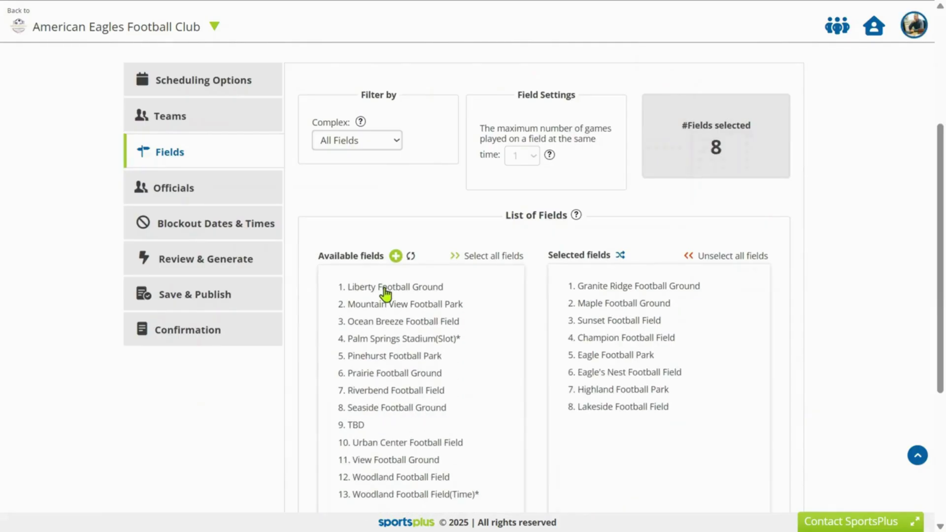
pyautogui.scroll(-5, 945, 493)
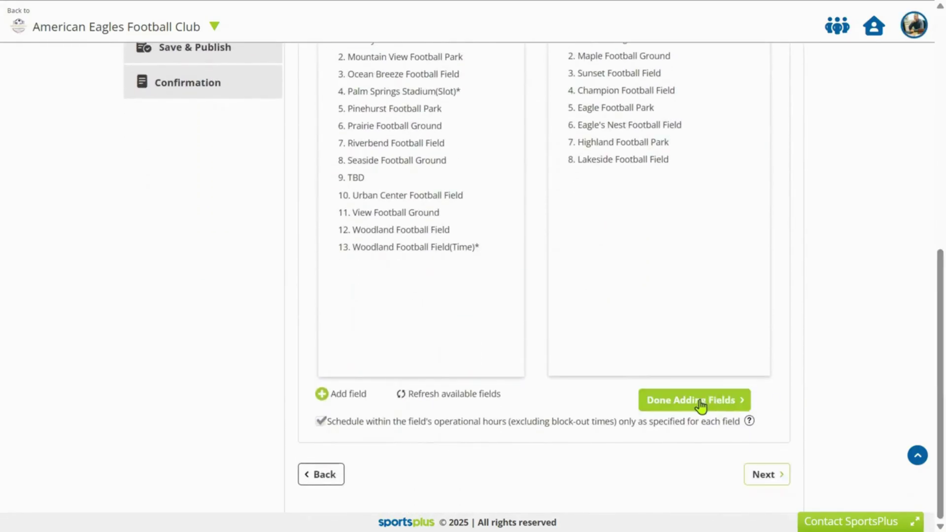
pyautogui.click(765, 476)
# Add the available officials, nine in total, to the league schedule.
pyautogui.doubleClick(386, 279)
pyautogui.doubleClick(386, 279)
pyautogui.doubleClick(386, 279)
pyautogui.doubleClick(386, 279)
pyautogui.click(386, 279)
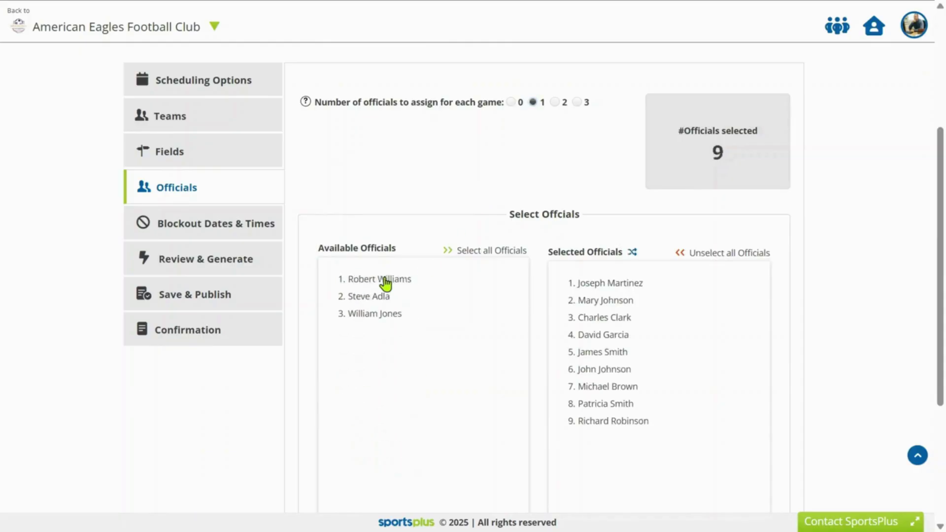
pyautogui.click(385, 279)
pyautogui.scroll(-5, 945, 338)
# Add all-day blackouts for Dec 13 2025 and Jan 10 2026.
pyautogui.click(763, 469)
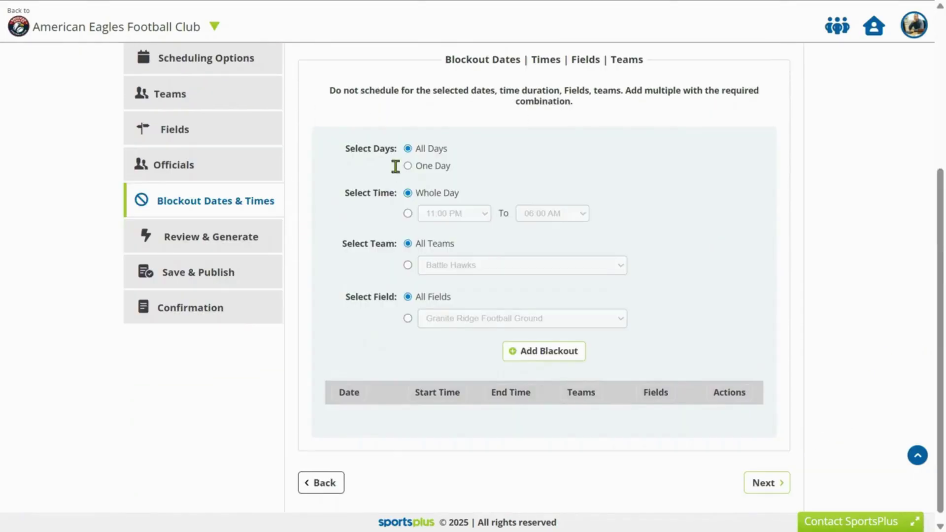
pyautogui.click(488, 170)
pyautogui.click(649, 246)
pyautogui.click(544, 351)
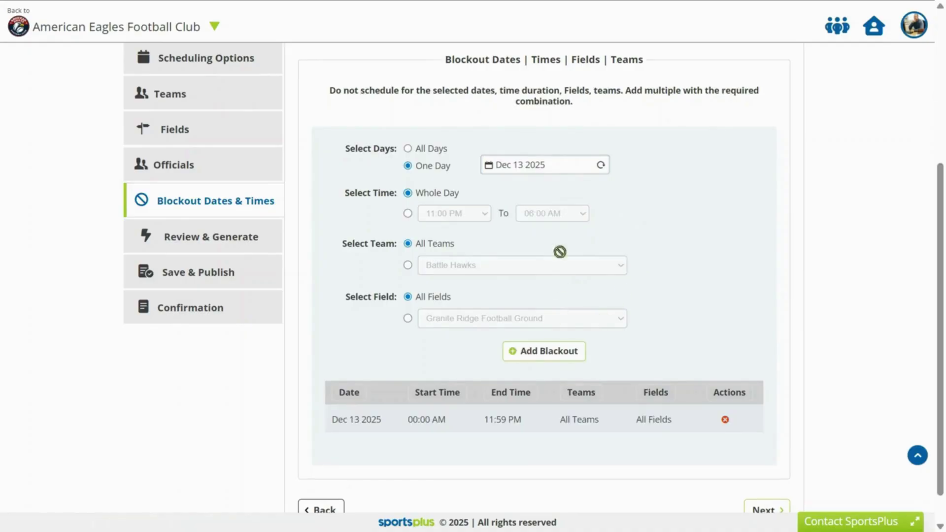
pyautogui.click(567, 165)
pyautogui.click(647, 188)
pyautogui.click(649, 247)
pyautogui.click(544, 351)
pyautogui.click(542, 165)
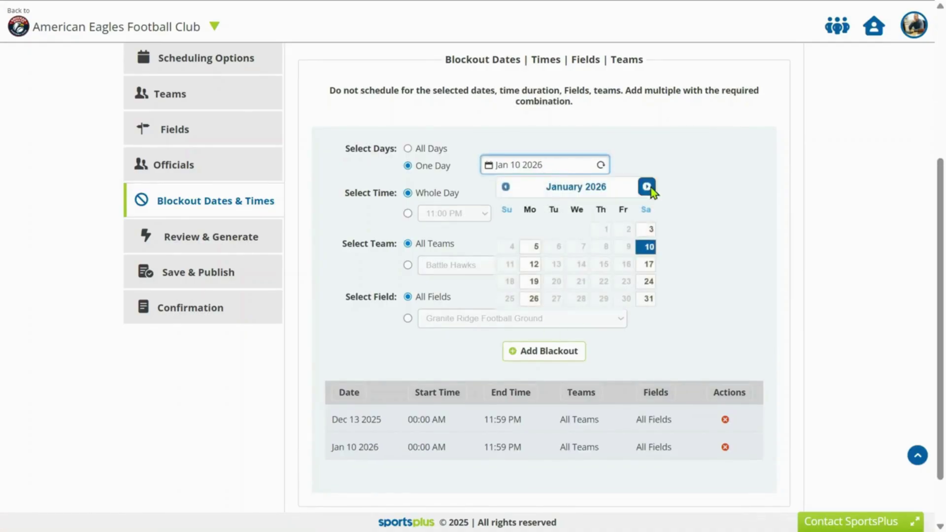
# Add all-day blackouts for Feb 9 and Mar 7 2026, then continue to Review & Generate.
pyautogui.click(647, 187)
pyautogui.click(534, 247)
pyautogui.click(544, 351)
pyautogui.click(542, 165)
pyautogui.click(647, 187)
pyautogui.click(648, 229)
pyautogui.click(547, 352)
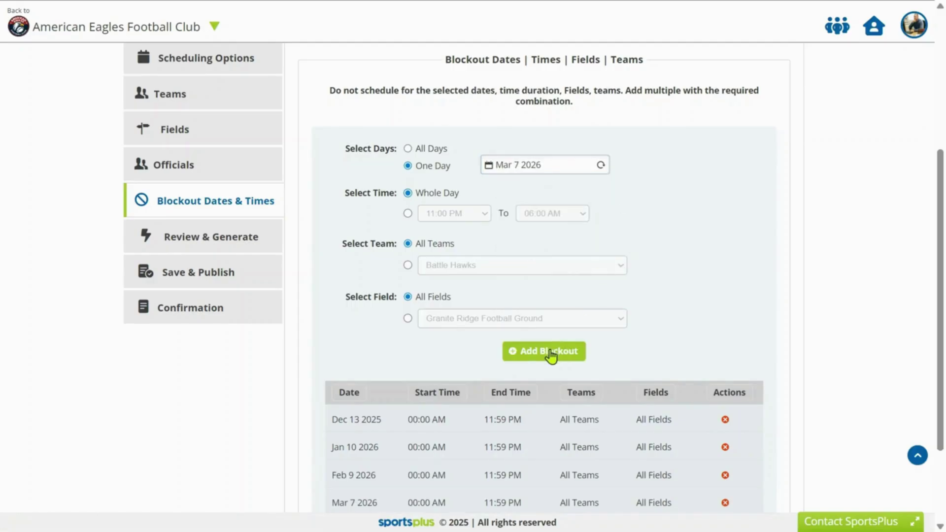
pyautogui.scroll(-2, 944, 355)
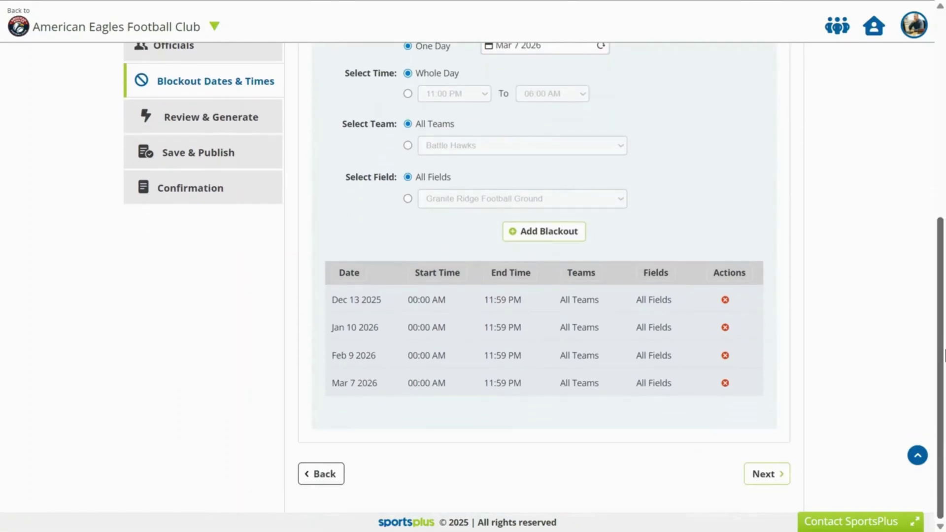
pyautogui.click(762, 475)
# Generate the schedule and look over the 78 generated games.
pyautogui.scroll(-13, 944, 333)
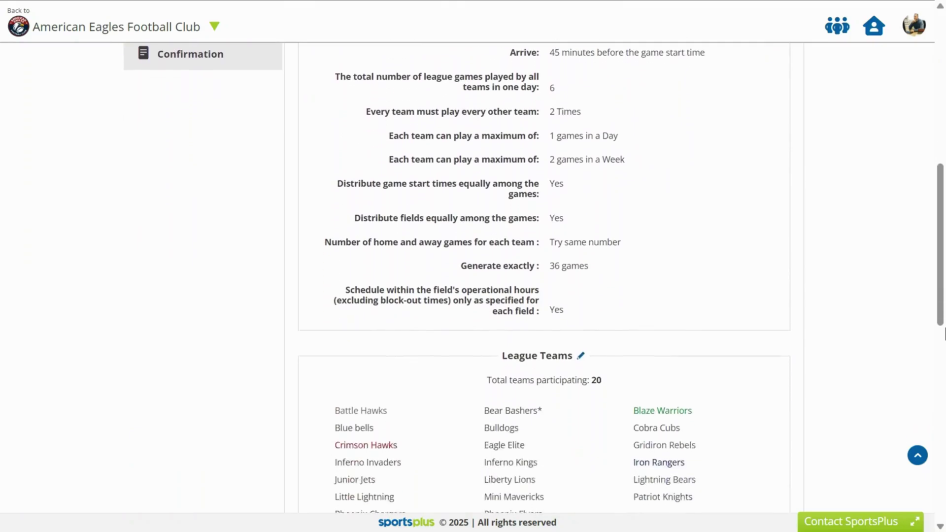
pyautogui.scroll(-5, 944, 334)
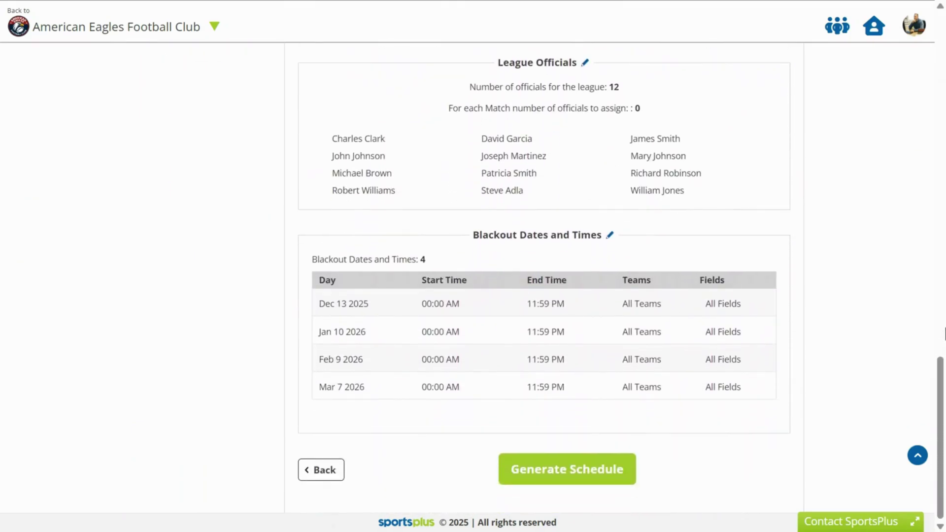
pyautogui.click(553, 478)
pyautogui.scroll(-20, 945, 320)
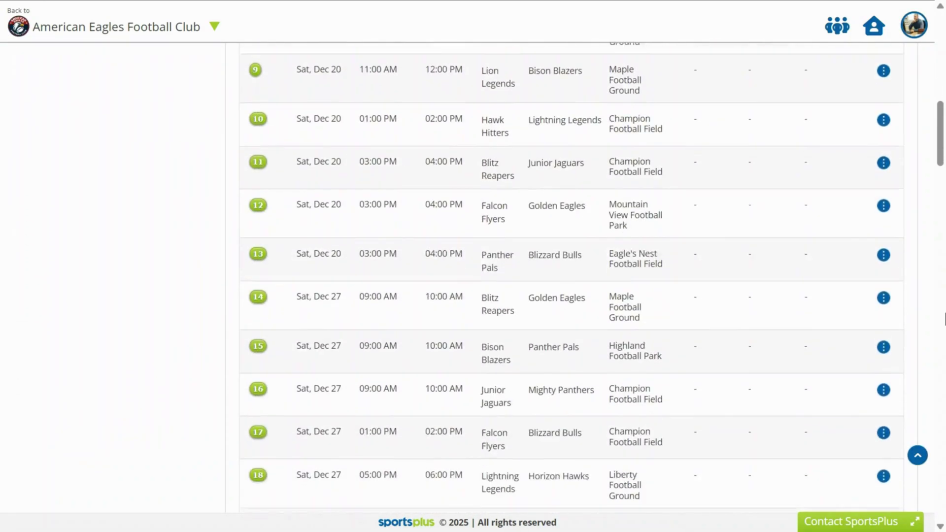
pyautogui.click(884, 368)
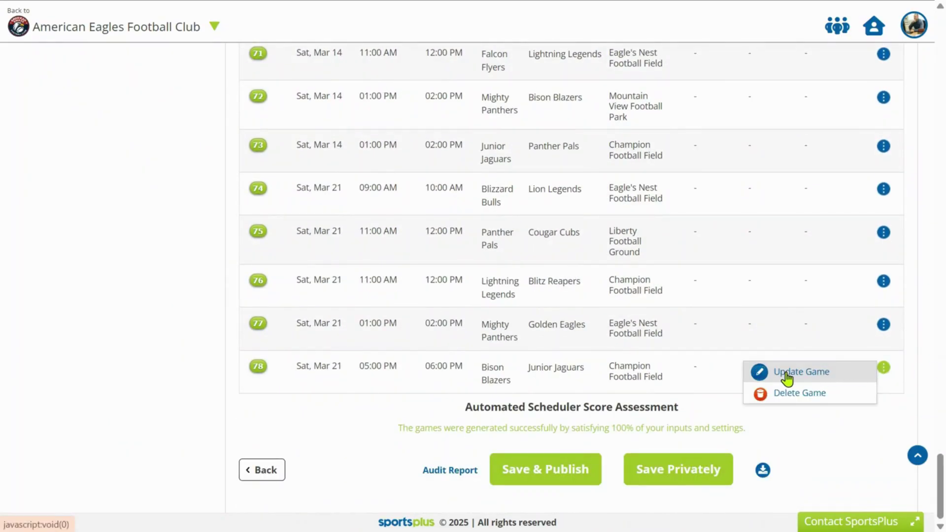
# Save and publish the schedule, confirm, and finish to the Leagues list.
pyautogui.click(545, 468)
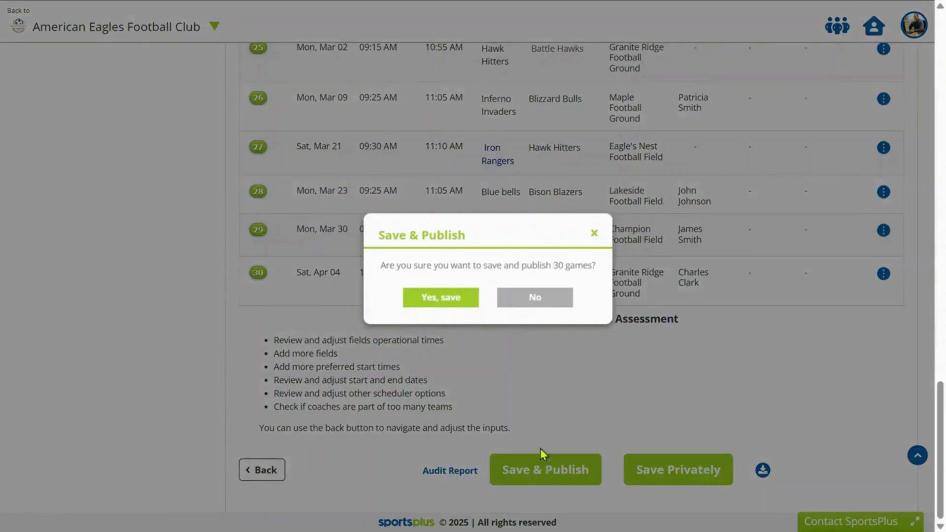
pyautogui.click(383, 296)
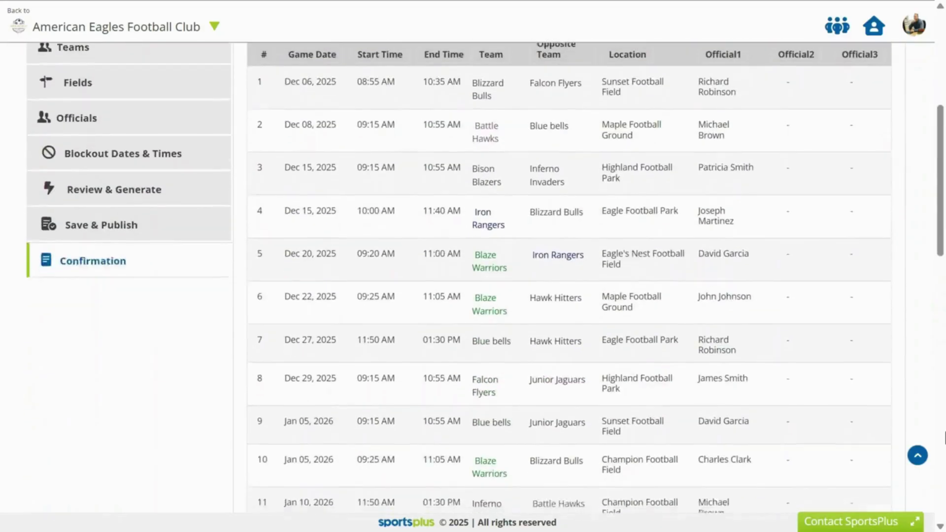
pyautogui.scroll(-15, 944, 437)
pyautogui.click(569, 496)
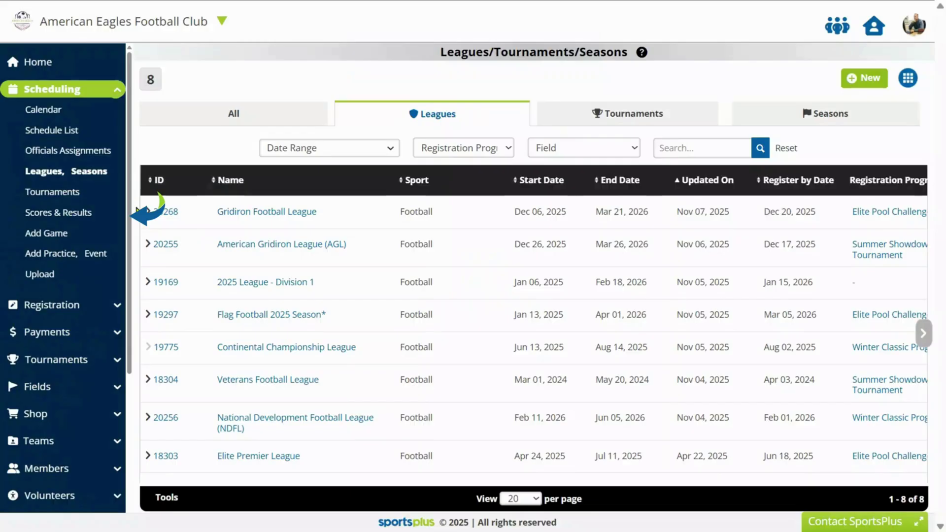
# Filter Scores & Results to Flag Football 2025 Season* and save Game 91 as Lightning Legends 34–29 Cougar Cubs.
pyautogui.click(73, 222)
pyautogui.click(445, 196)
pyautogui.click(444, 397)
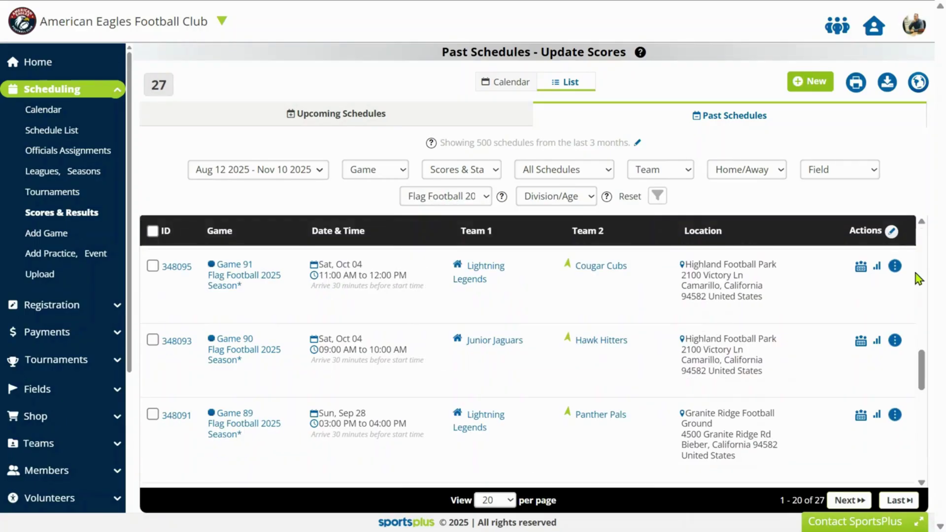
pyautogui.click(317, 183)
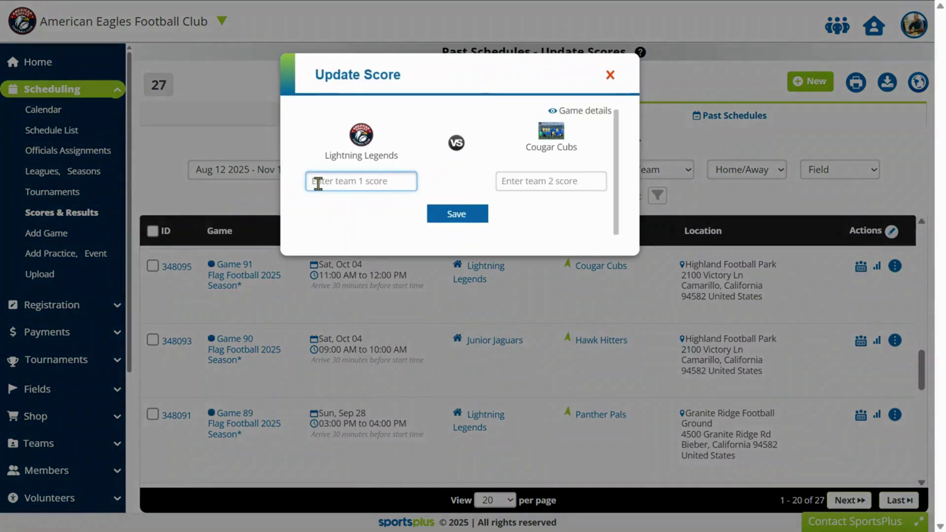
pyautogui.click(457, 214)
# Enter and save Junior Jaguars' score of 44 for Game 90 against Hawk Hitters.
pyautogui.click(861, 341)
pyautogui.click(317, 181)
pyautogui.write('44')
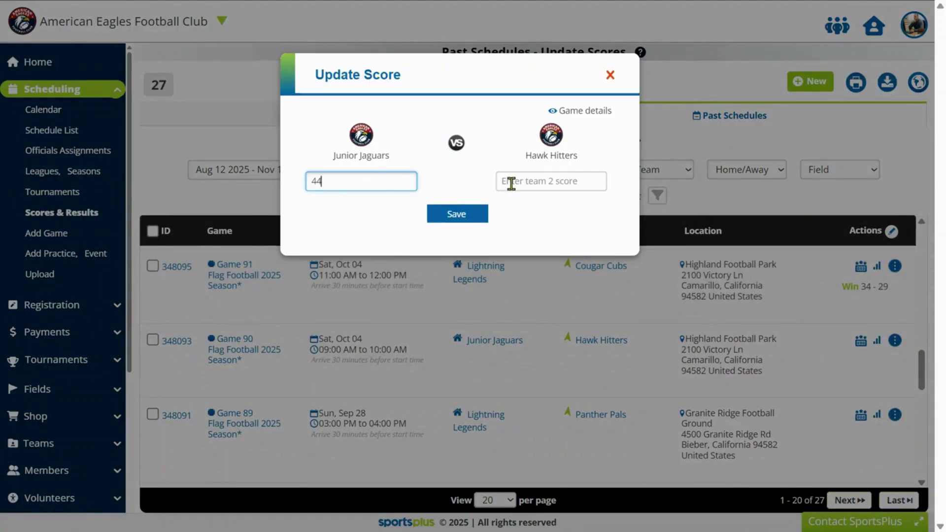
pyautogui.click(456, 214)
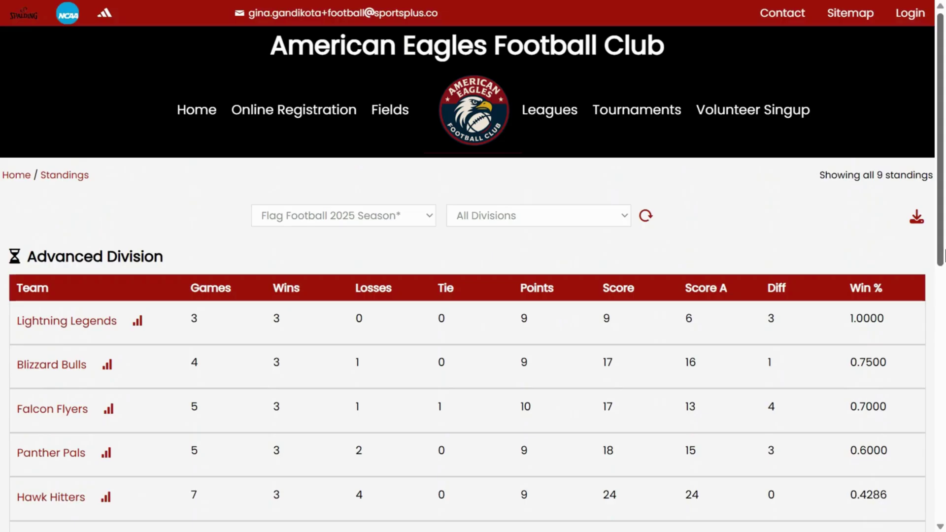
pyautogui.scroll(-3, 945, 256)
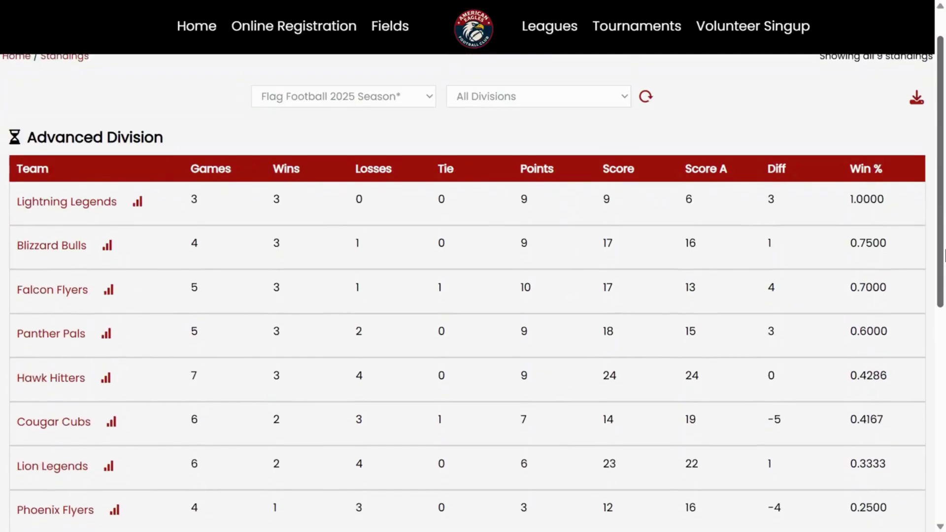
pyautogui.scroll(-1, 945, 255)
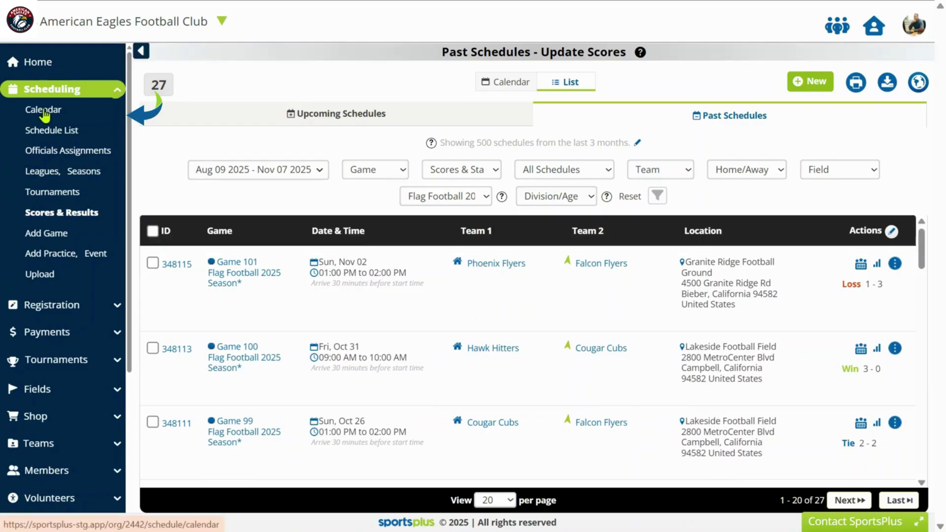
# Show the scheduled games in the calendar's Schedule List view and scroll through them.
pyautogui.click(44, 111)
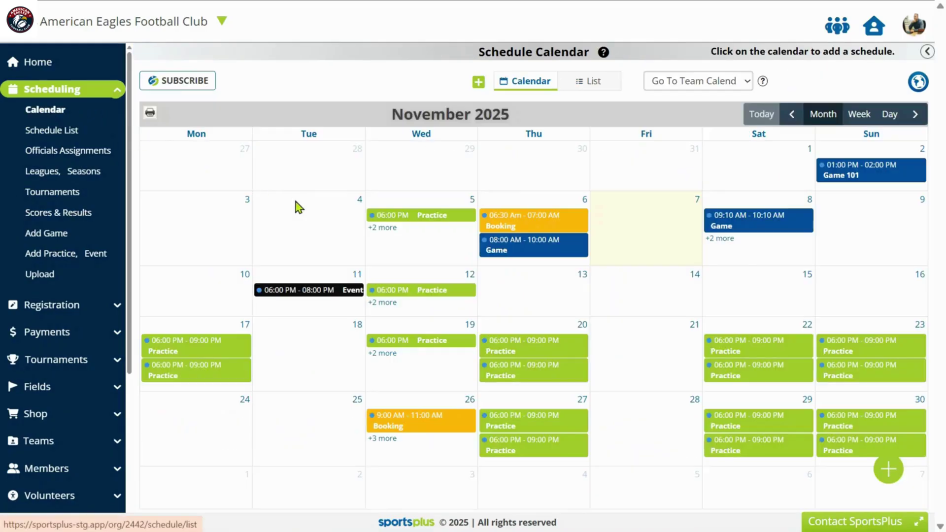
pyautogui.click(53, 131)
pyautogui.moveTo(925, 242); pyautogui.dragTo(945, 368)
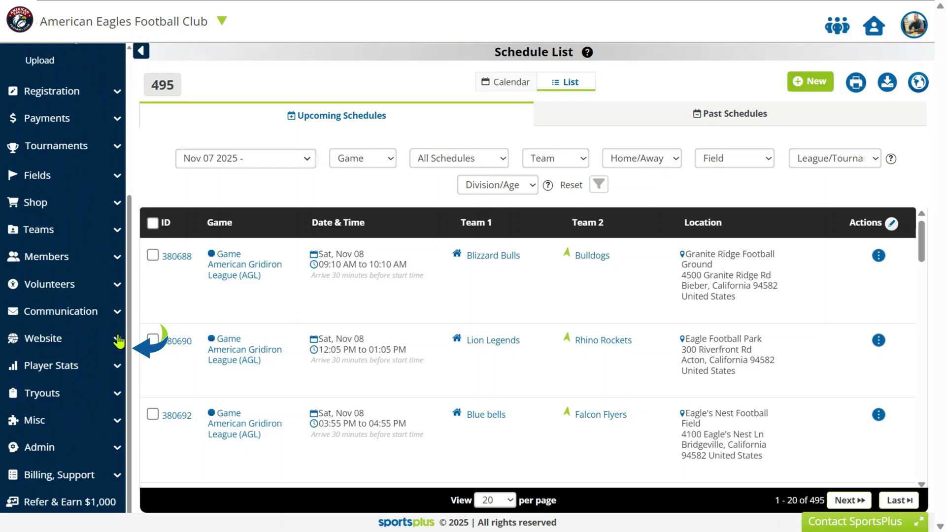
# Open the public website's Leagues page and the Flag Football 2025 Season* league details.
pyautogui.click(46, 338)
pyautogui.click(48, 483)
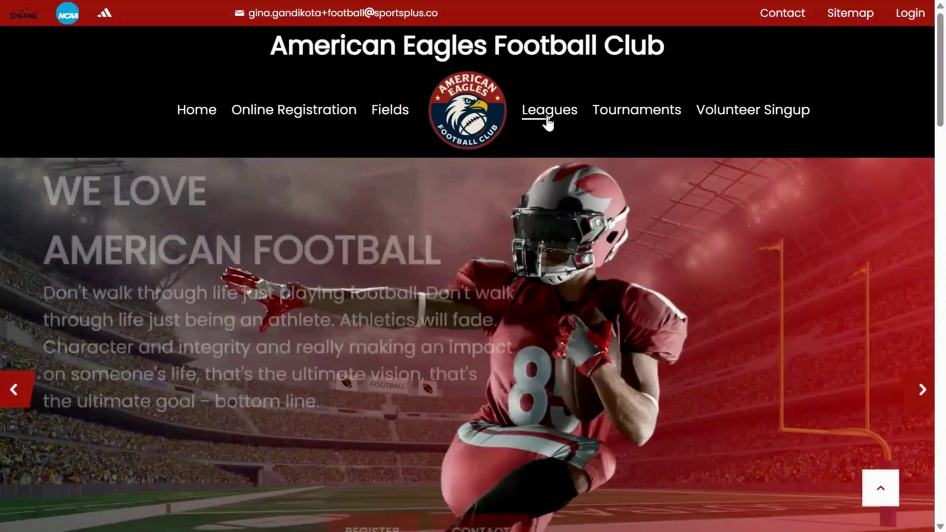
pyautogui.click(549, 109)
pyautogui.scroll(-7, 945, 344)
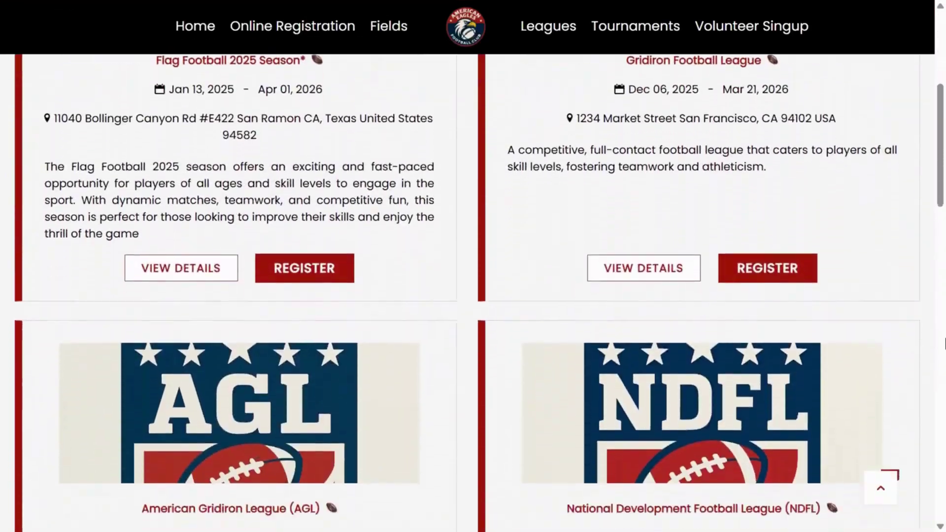
pyautogui.scroll(-10, 945, 343)
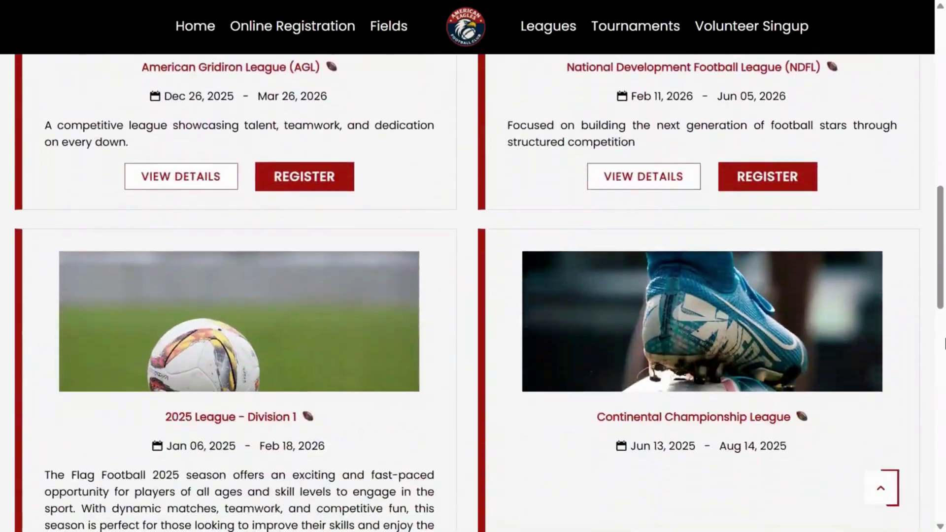
pyautogui.scroll(12, 945, 344)
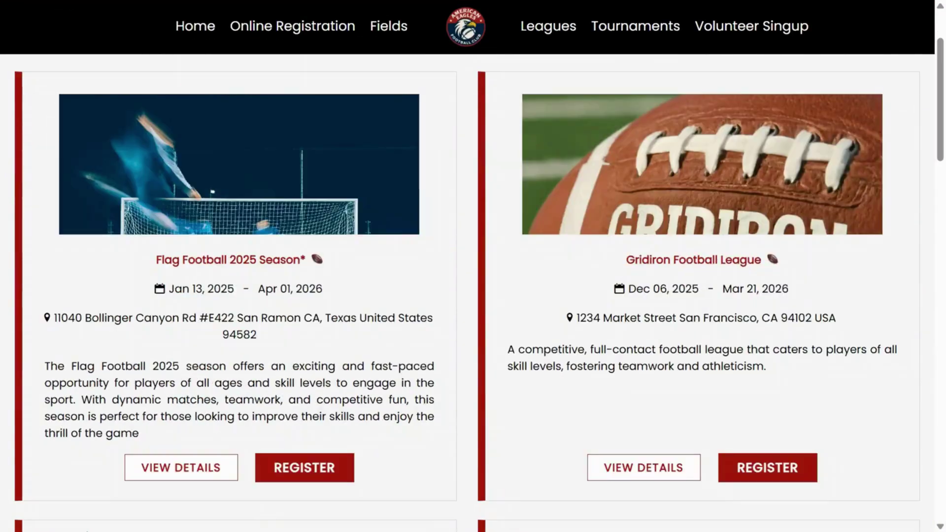
pyautogui.click(167, 470)
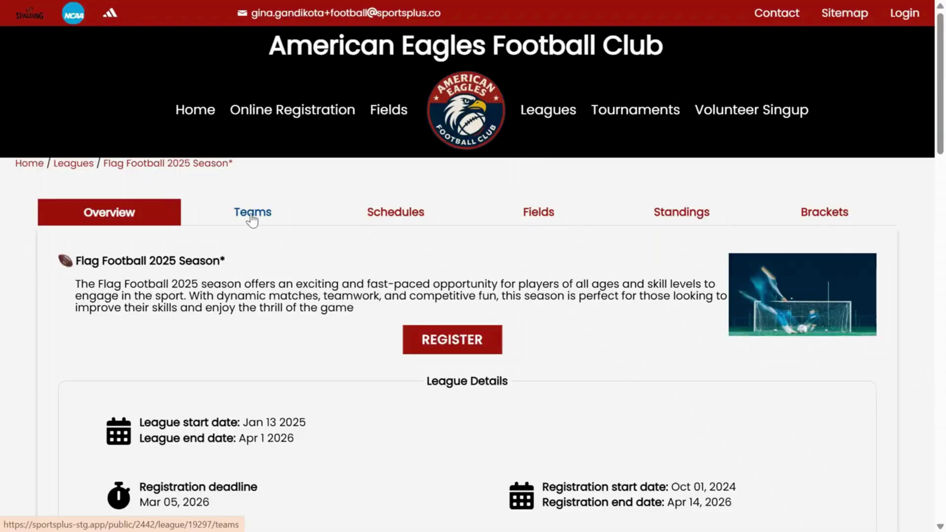
# Browse the league's Teams, Schedules and Standings tabs.
pyautogui.click(251, 212)
pyautogui.scroll(-10, 345, 247)
pyautogui.scroll(10, 396, 254)
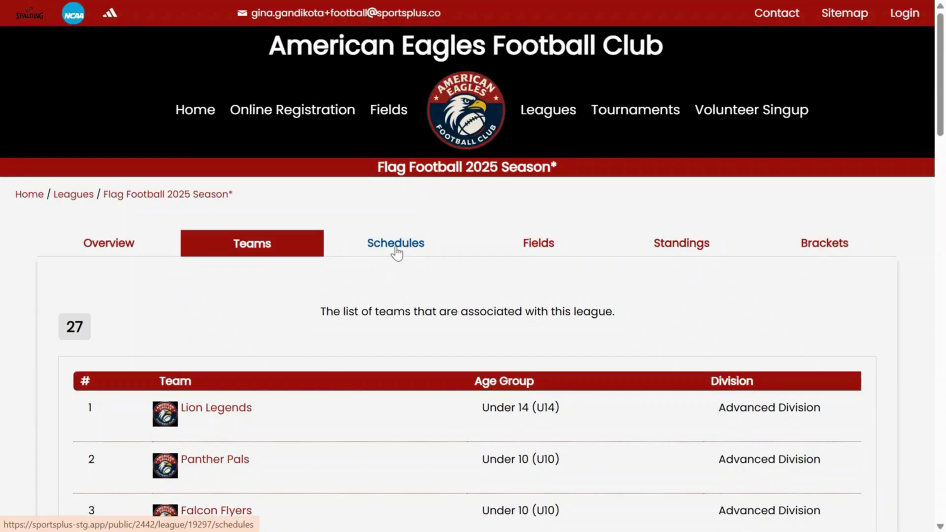
pyautogui.click(397, 243)
pyautogui.scroll(-8, 397, 253)
pyautogui.scroll(8, 397, 254)
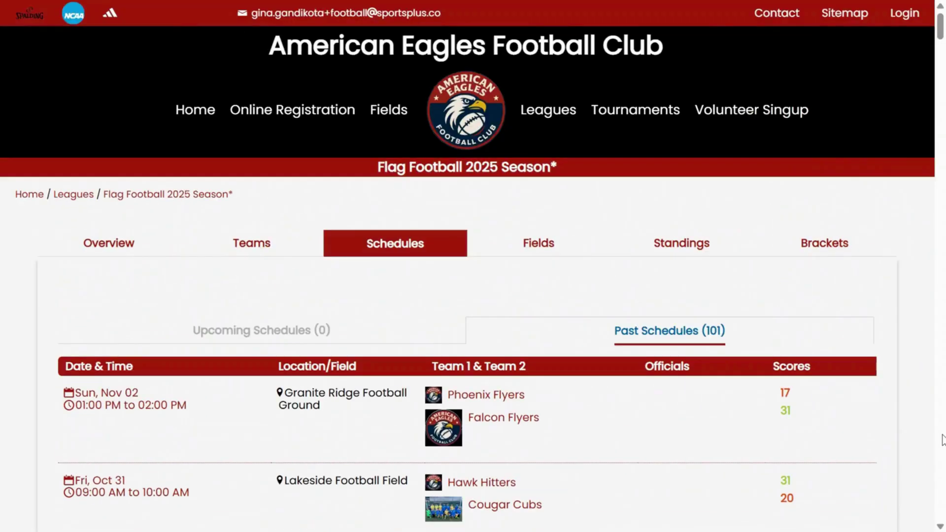
pyautogui.click(682, 244)
pyautogui.scroll(-8, 683, 248)
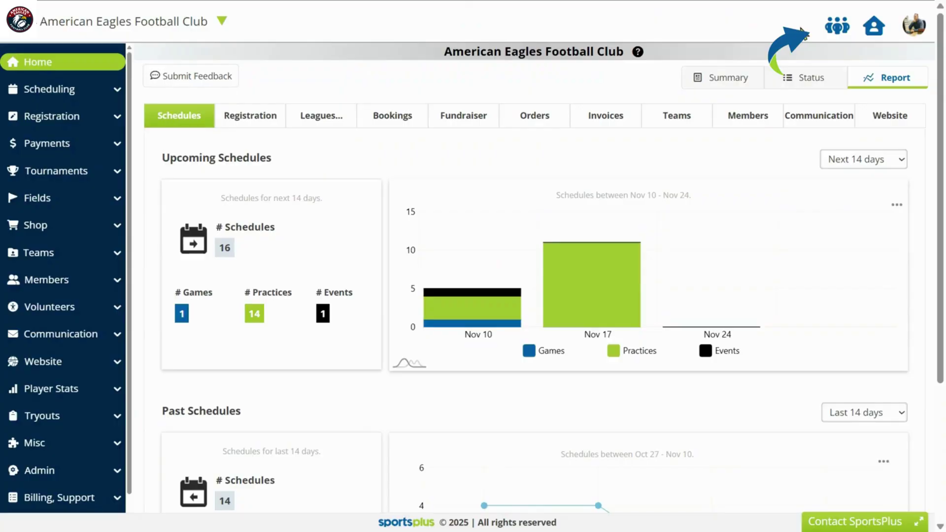
# Switch the team portal from Golden Eagles to Diamond Dragons and view its November–December schedule.
pyautogui.click(838, 26)
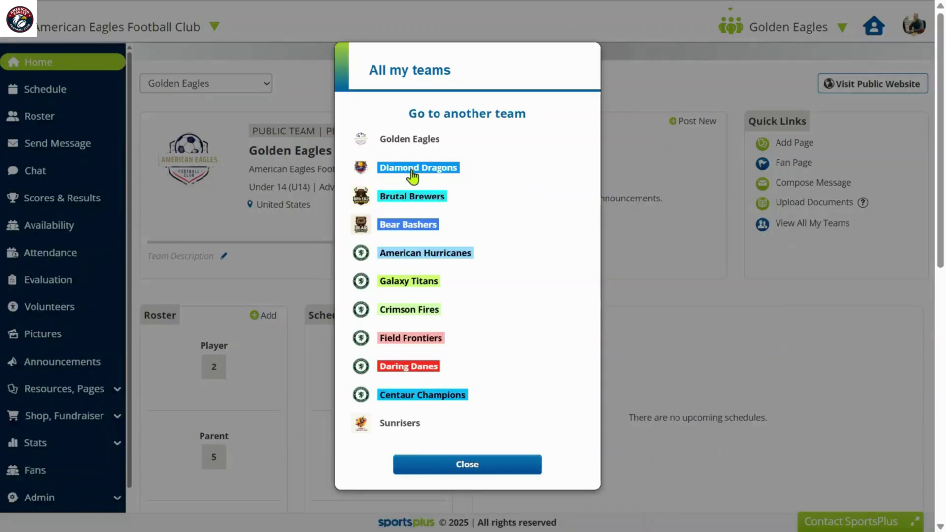
pyautogui.click(416, 160)
pyautogui.click(38, 92)
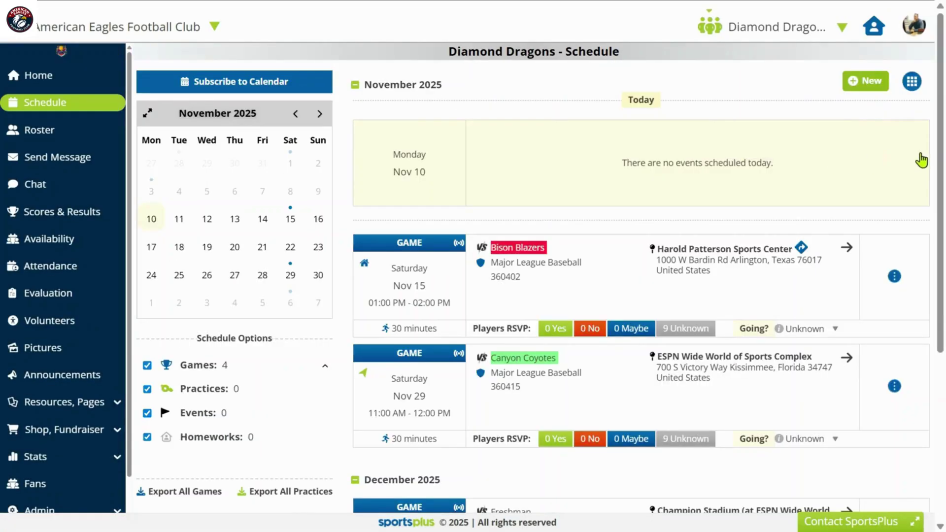
pyautogui.scroll(-2, 641, 295)
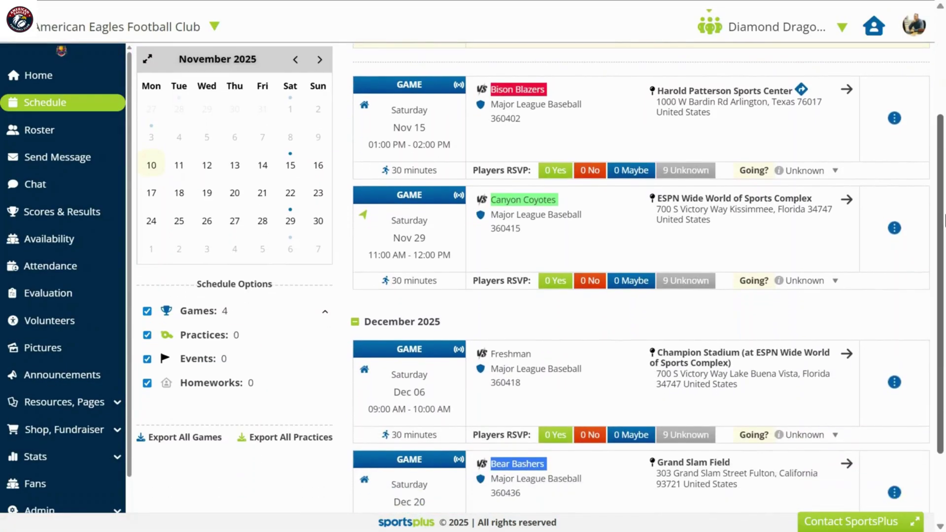